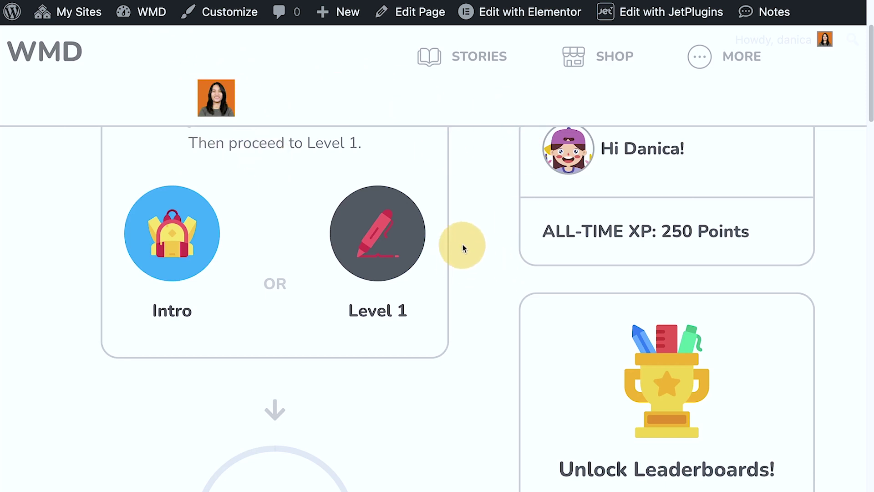
Step: Scroll through the dashboard to review the XP and Next Achievement cards
scroll(719, 278, "down", 9)
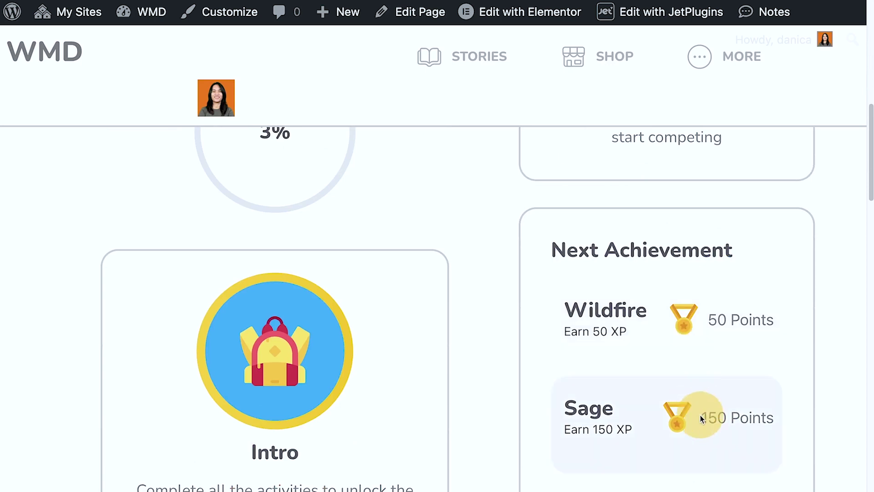
scroll(693, 415, "down", 1)
scroll(692, 405, "down", 2)
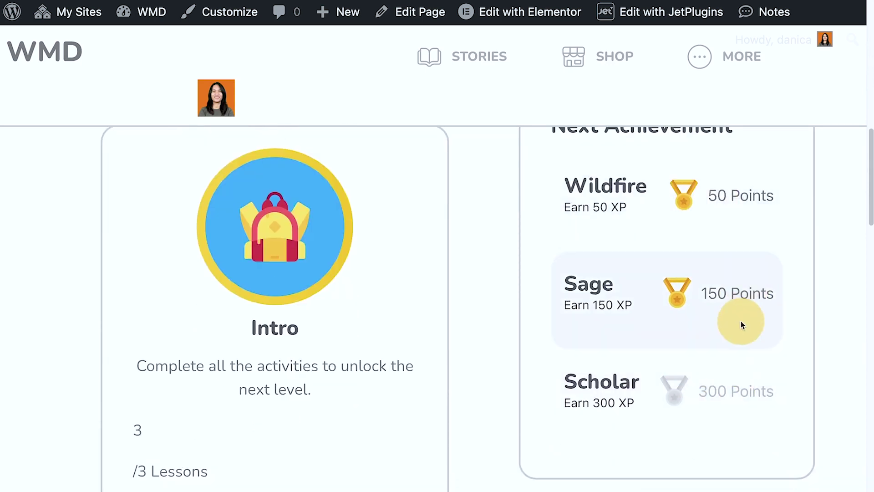
scroll(733, 303, "up", 8)
scroll(703, 284, "up", 2)
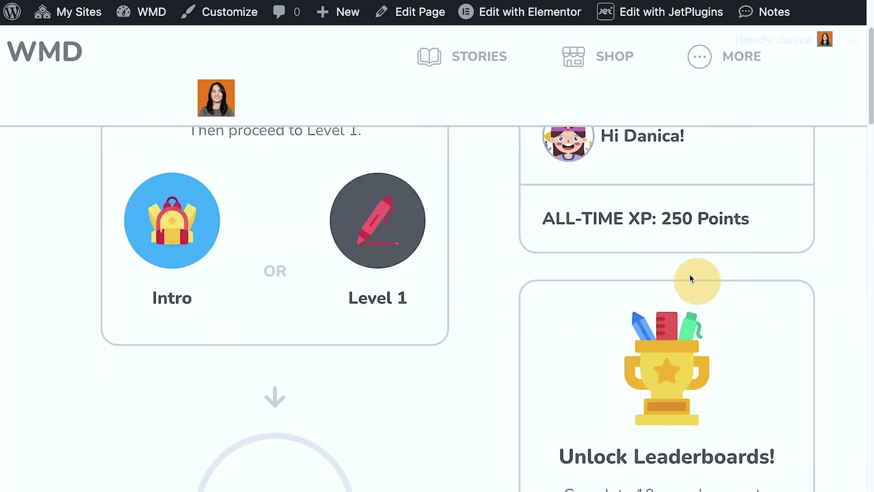
scroll(756, 223, "down", 8)
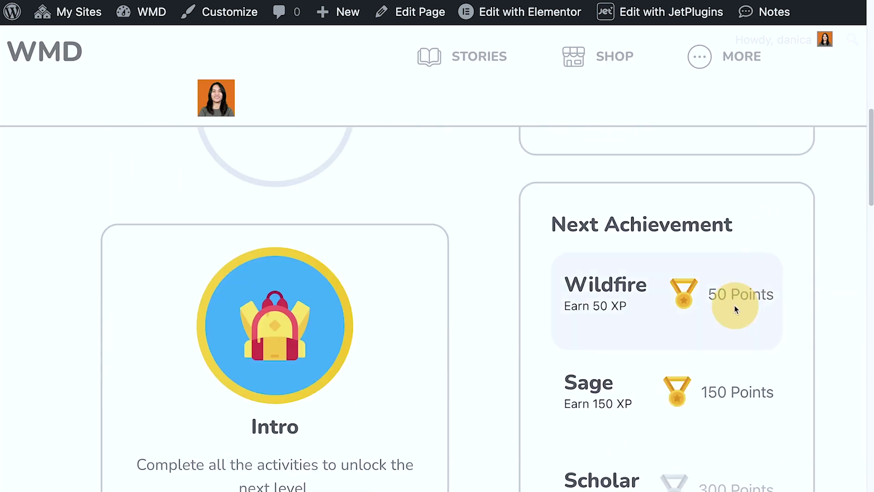
scroll(726, 381, "down", 5)
scroll(720, 227, "up", 2)
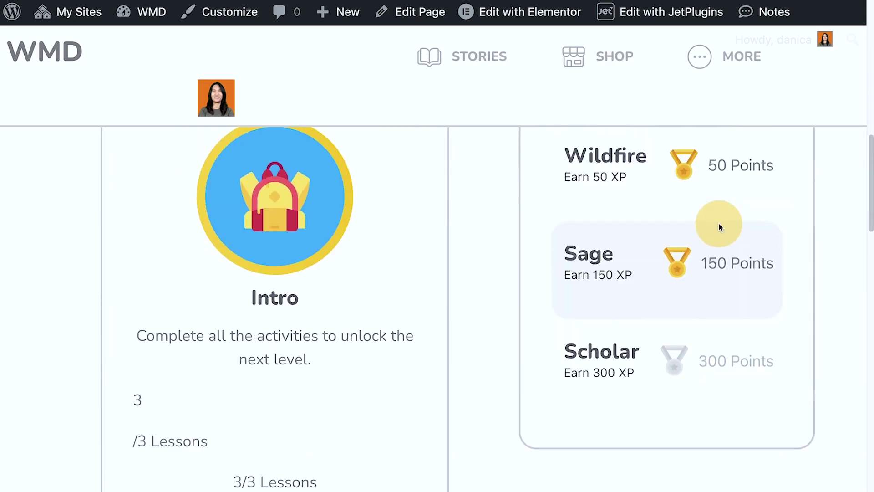
scroll(725, 223, "up", 1)
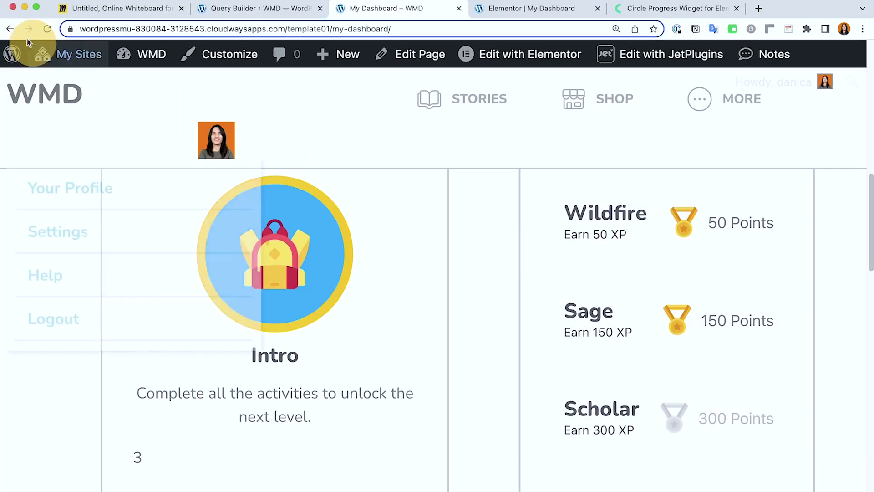
Step: Reload the dashboard, check the Intro lesson count, and open it in Elementor
left_click(47, 29)
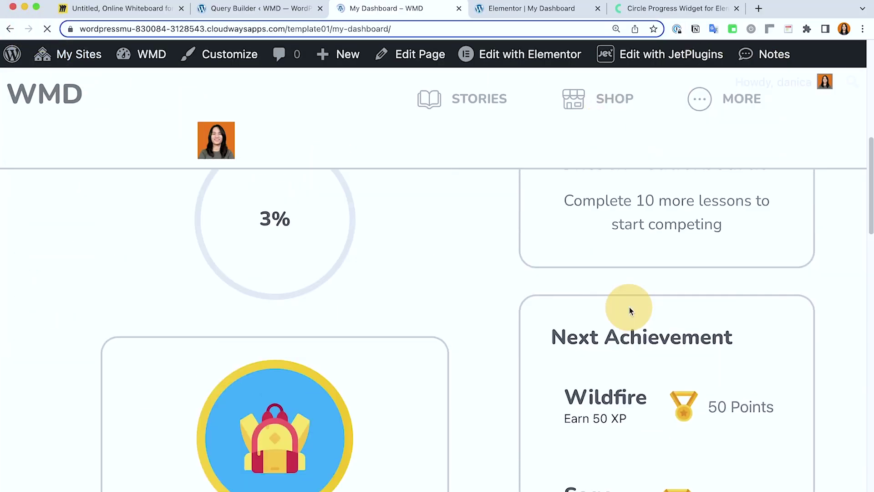
scroll(514, 313, "down", 2)
scroll(383, 328, "down", 5)
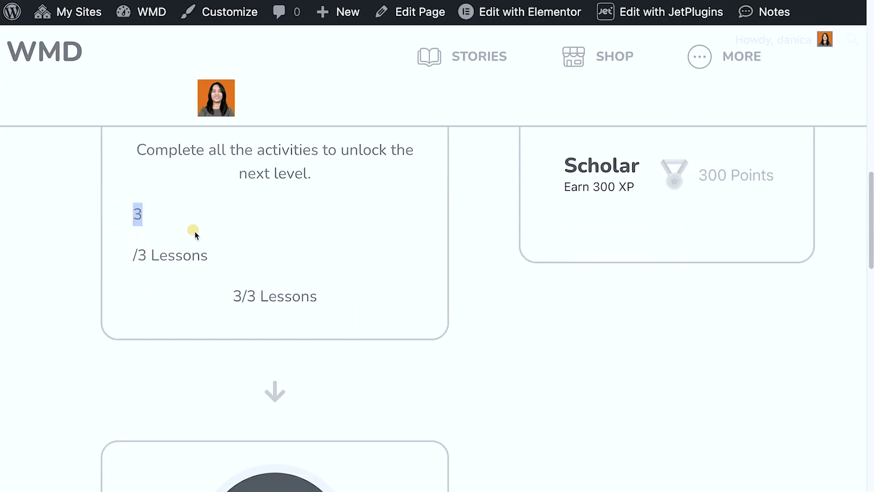
left_click_drag(127, 261, 216, 256)
scroll(359, 257, "up", 1)
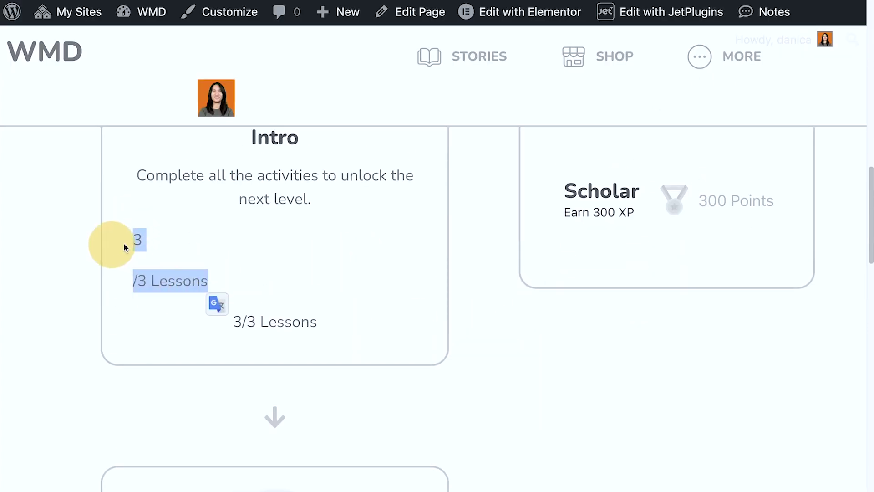
scroll(182, 241, "up", 5)
scroll(296, 236, "up", 1)
scroll(338, 234, "up", 3)
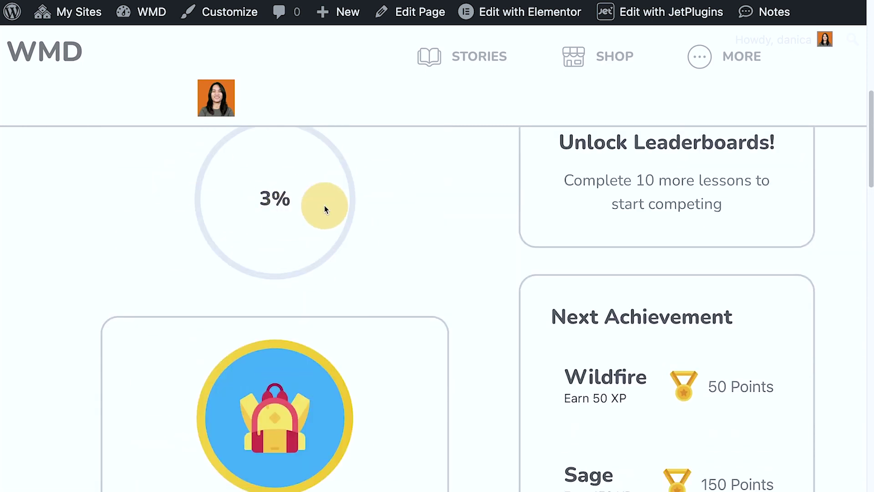
scroll(739, 195, "up", 8)
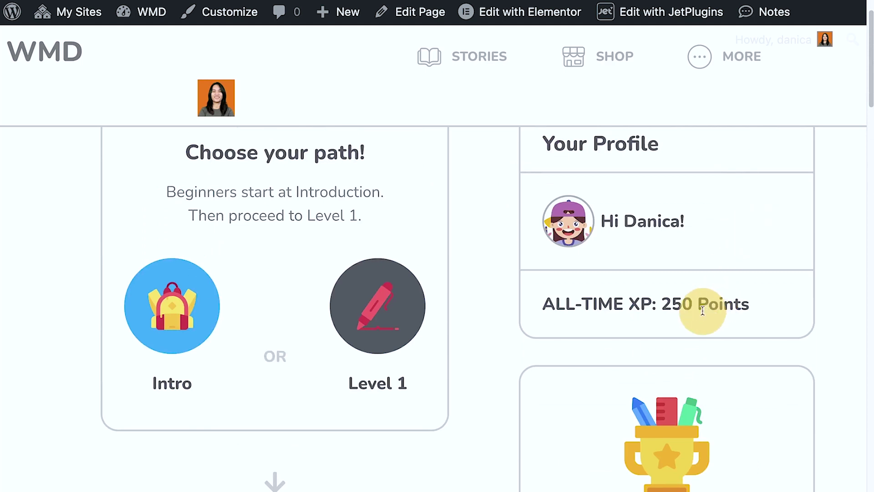
left_click(551, 13)
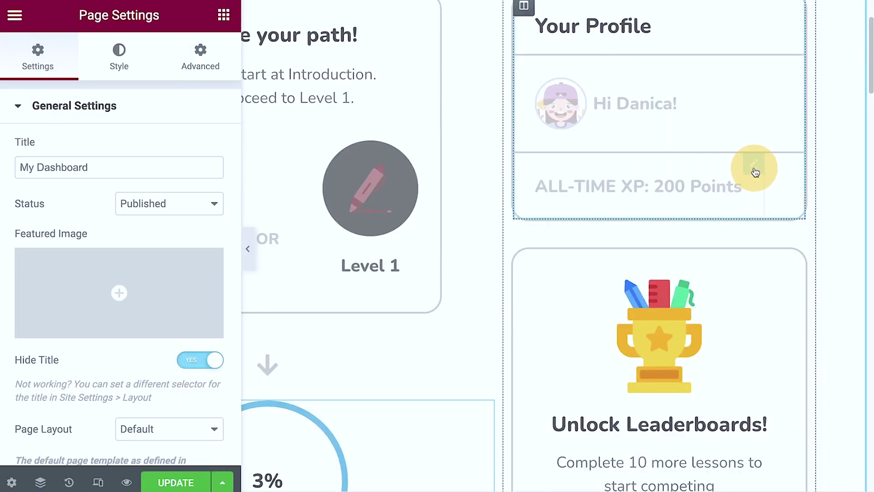
Step: Confirm the XP heading's User Field tag shows Points with unchanged user context
left_click(754, 169)
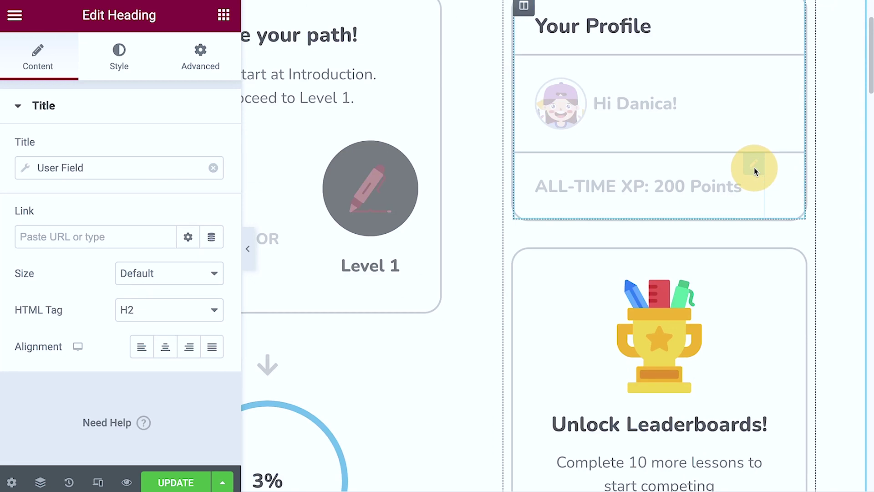
left_click(24, 168)
left_click(196, 244)
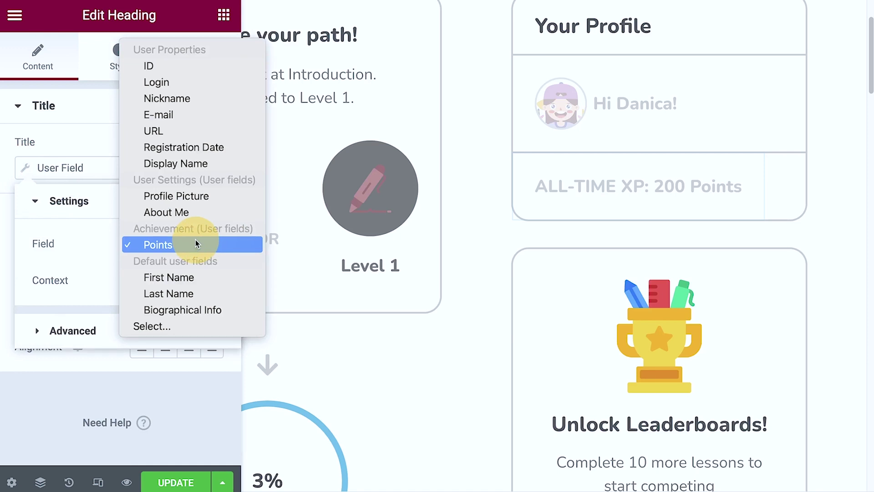
left_click(73, 251)
left_click(165, 280)
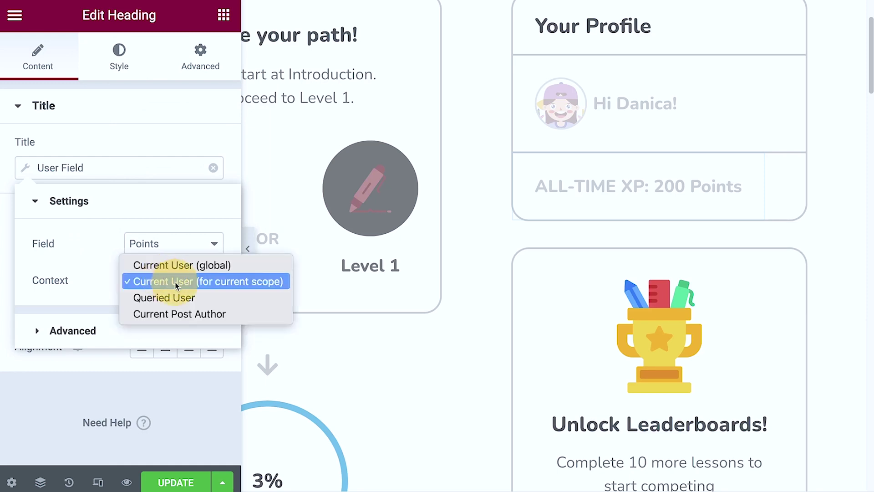
left_click(61, 280)
left_click(263, 9)
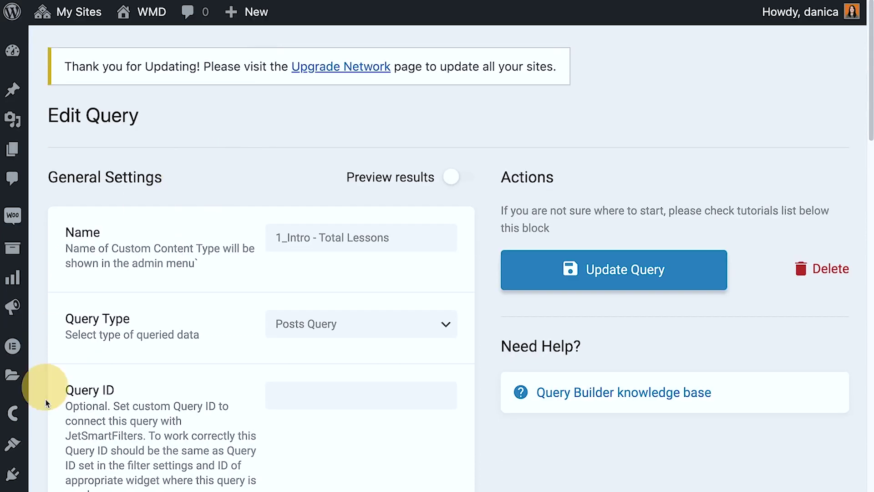
Step: Open the Achievement meta box settings in JetEngine
scroll(48, 317, "down", 5)
scroll(66, 298, "down", 5)
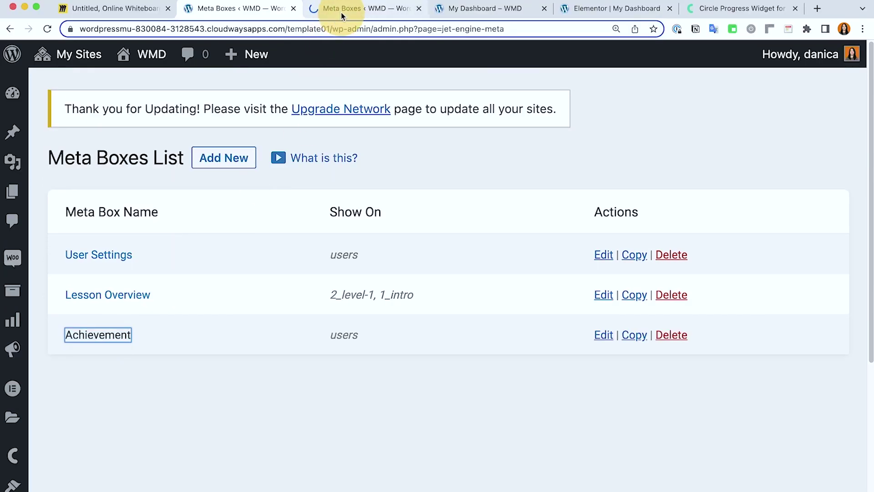
left_click(340, 13)
scroll(458, 203, "down", 3)
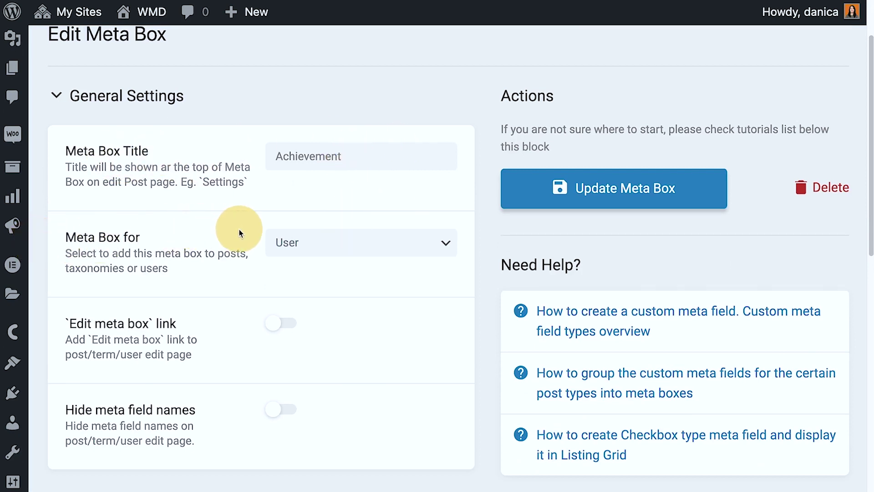
scroll(350, 244, "down", 5)
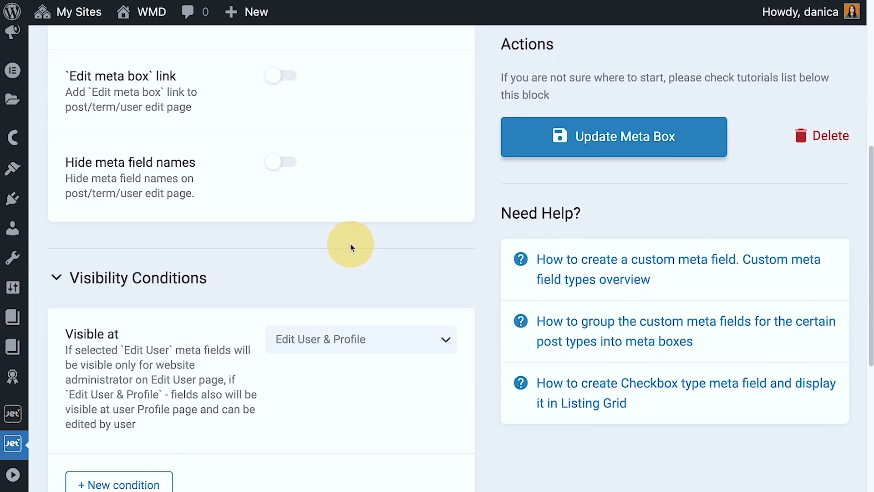
scroll(351, 247, "down", 2)
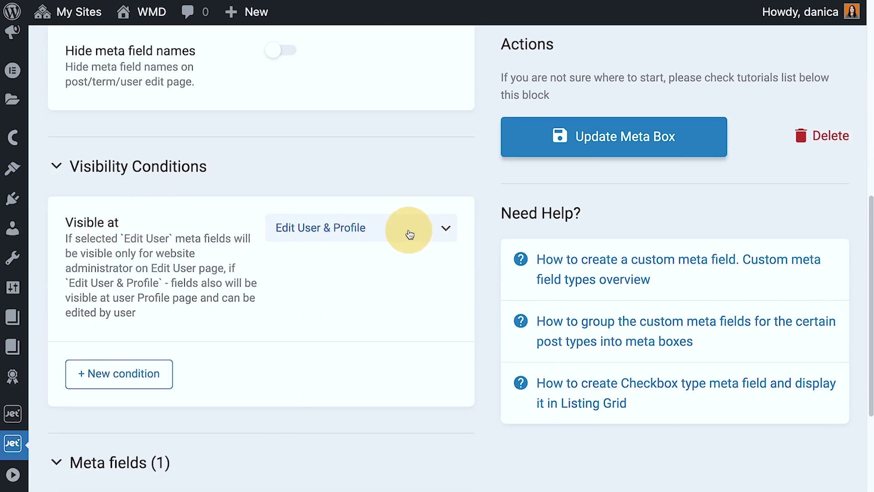
scroll(405, 225, "down", 4)
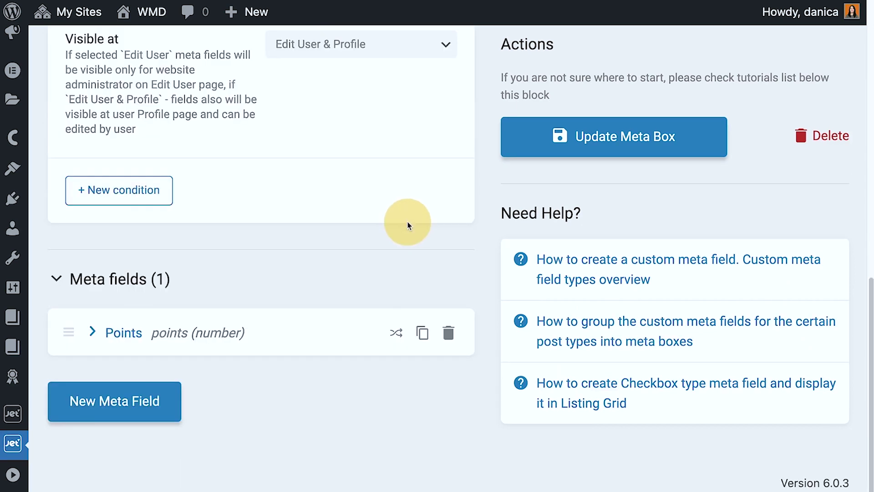
Step: Expand the Points meta field and review its settings: ID points, type Number
left_click(94, 333)
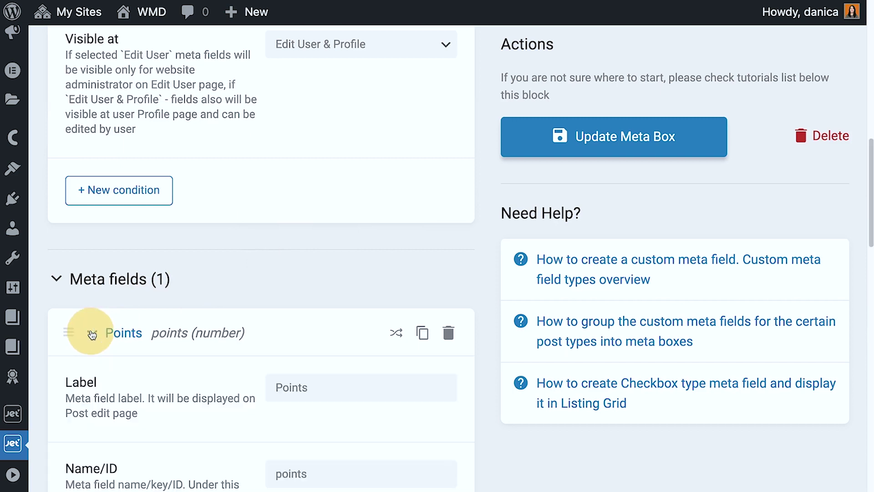
scroll(255, 267, "down", 3)
scroll(273, 270, "down", 2)
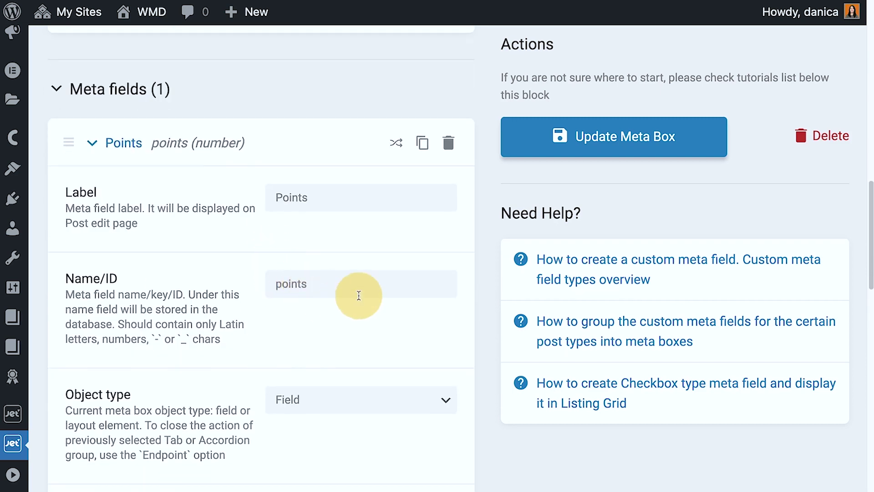
scroll(357, 288, "down", 5)
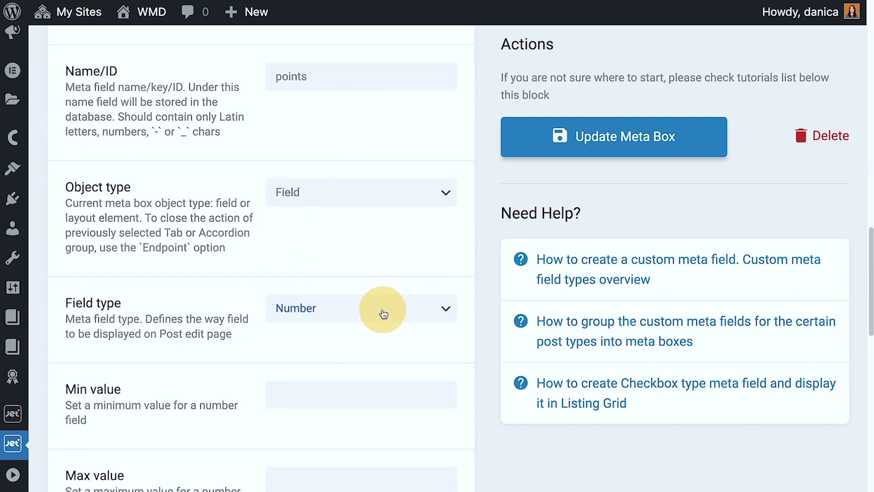
scroll(384, 314, "down", 5)
scroll(384, 313, "down", 2)
scroll(384, 314, "down", 3)
scroll(383, 312, "down", 3)
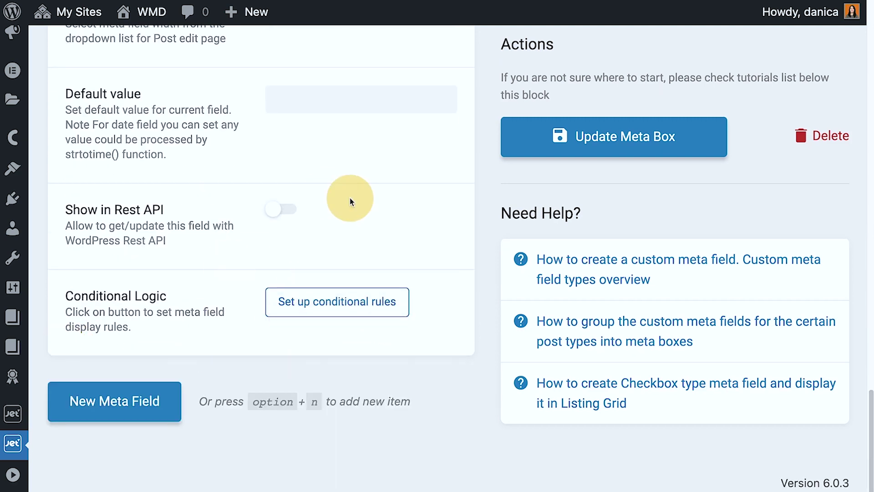
mouse_move(802, 12)
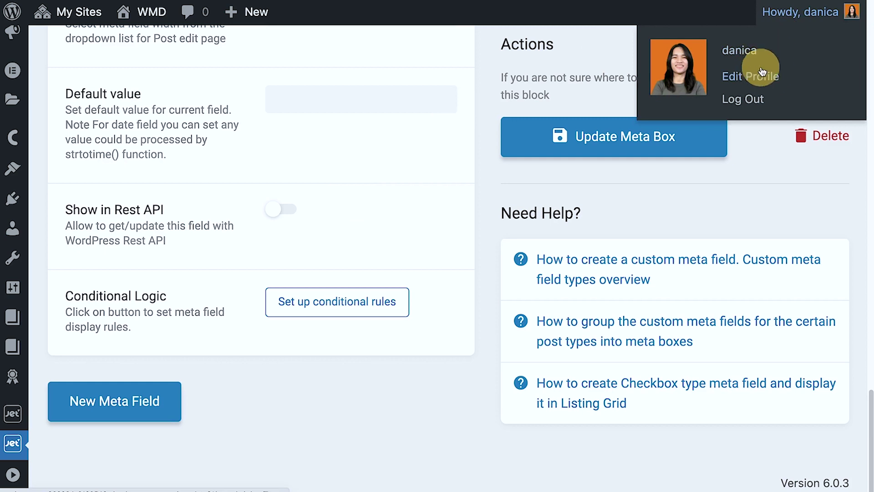
Step: Check the profile Points value of 250 and the dashboard's ALL-TIME XP: 250 Points
left_click(763, 72)
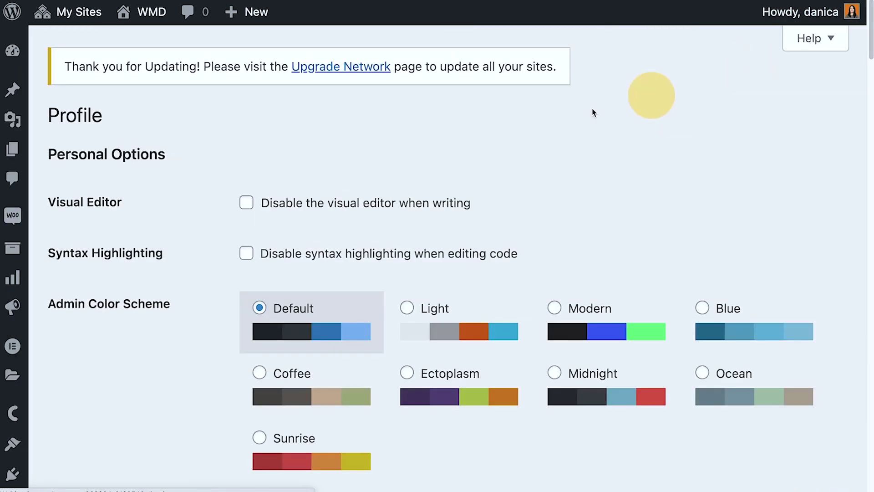
scroll(430, 155, "down", 8)
scroll(431, 155, "down", 10)
scroll(431, 155, "down", 2)
scroll(431, 156, "down", 9)
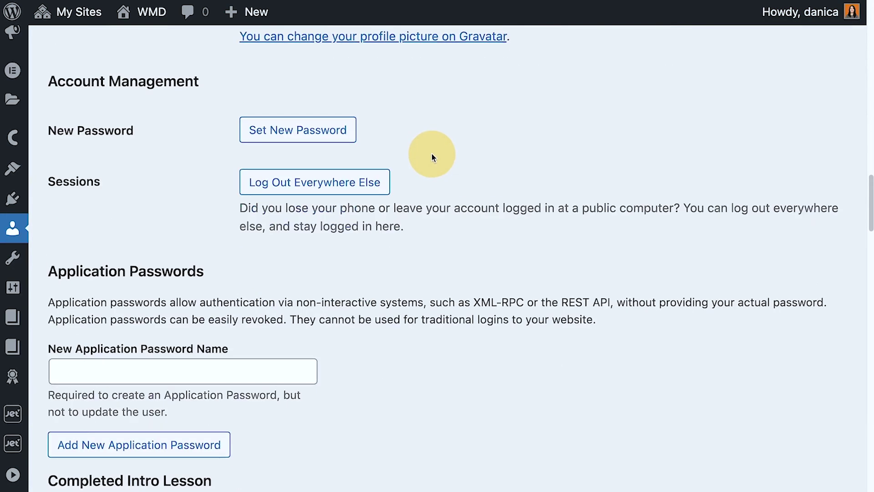
scroll(432, 156, "down", 10)
scroll(432, 156, "down", 11)
scroll(432, 156, "down", 9)
scroll(433, 156, "down", 10)
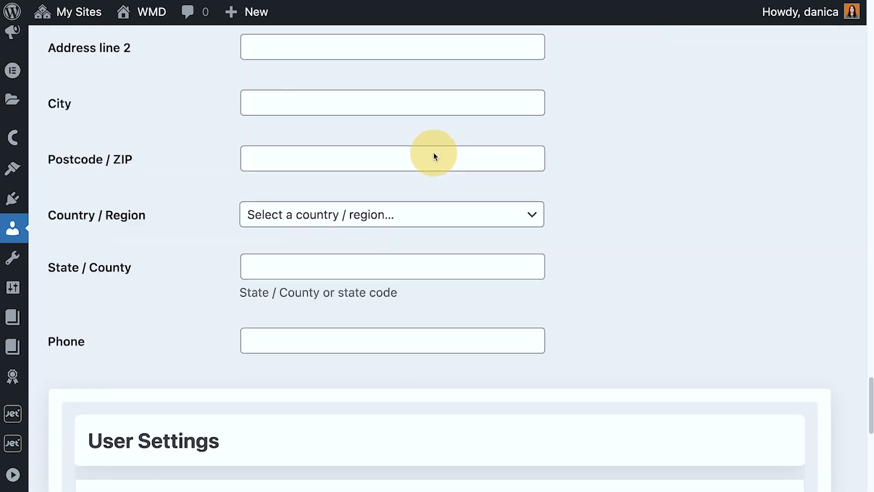
scroll(434, 156, "down", 15)
scroll(434, 156, "down", 1)
scroll(434, 156, "down", 2)
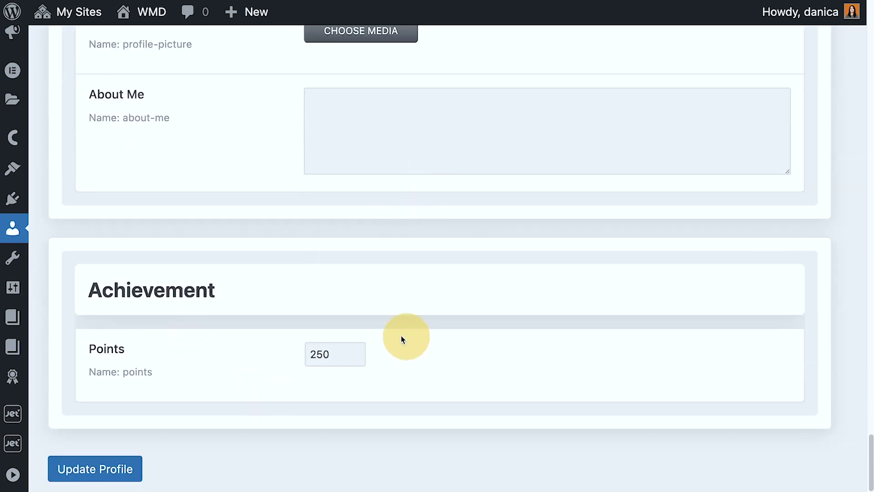
mouse_move(335, 355)
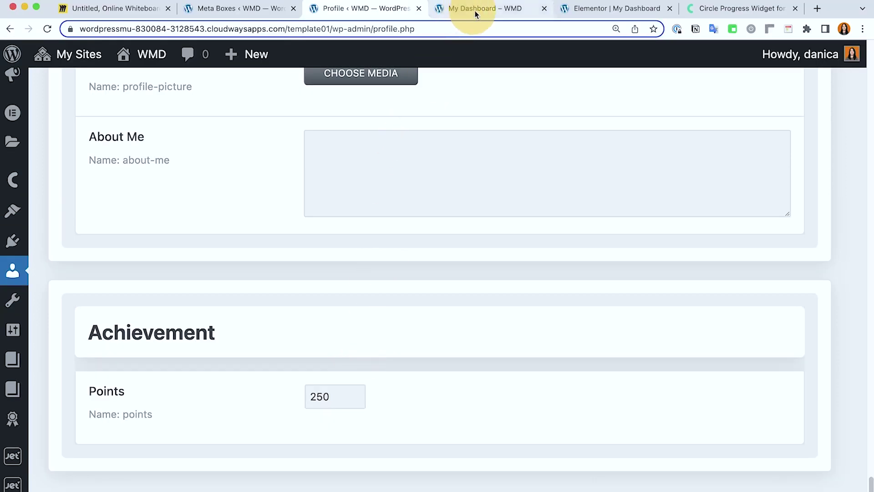
left_click(480, 9)
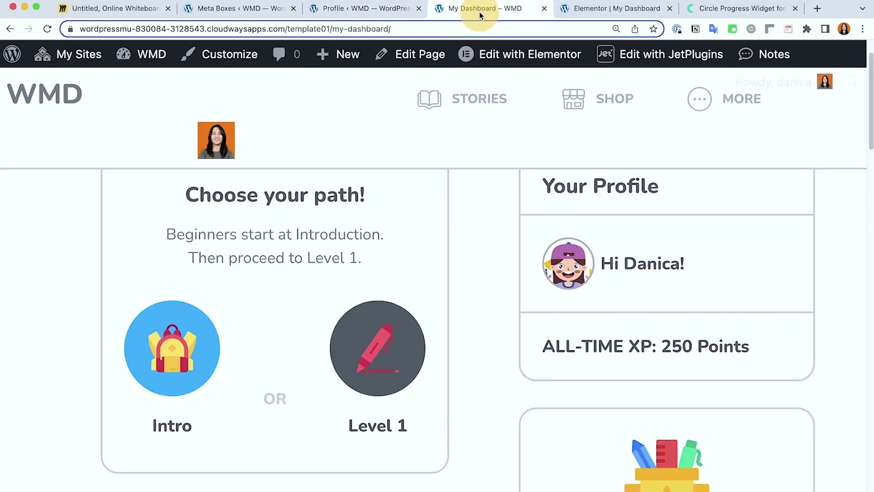
left_click_drag(661, 347, 727, 347)
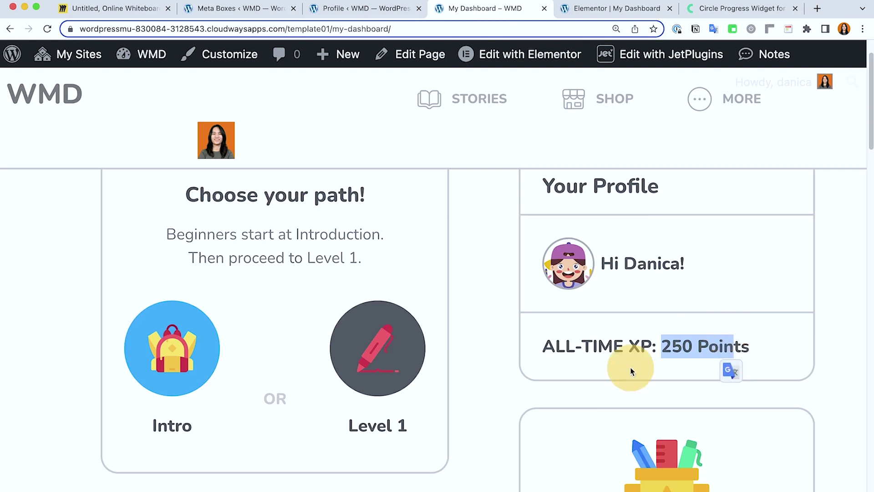
Step: Inspect the Next Achievement listing grid in the dashboard editor
left_click(617, 9)
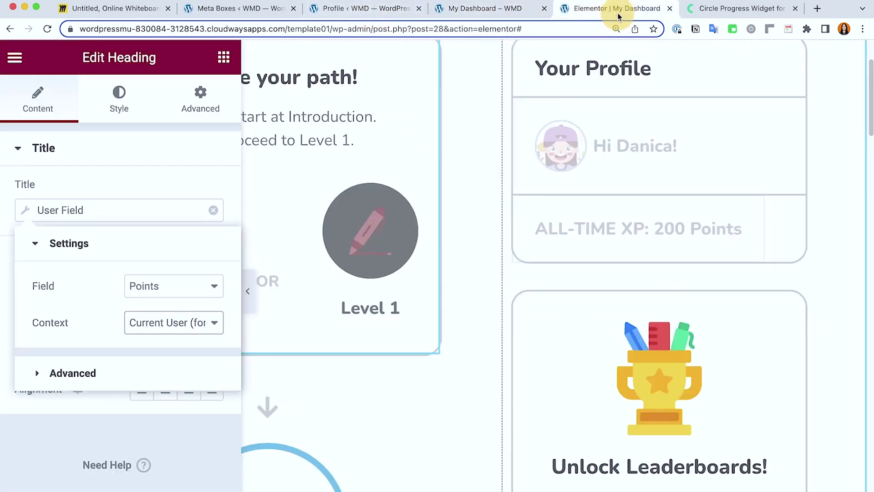
mouse_move(758, 211)
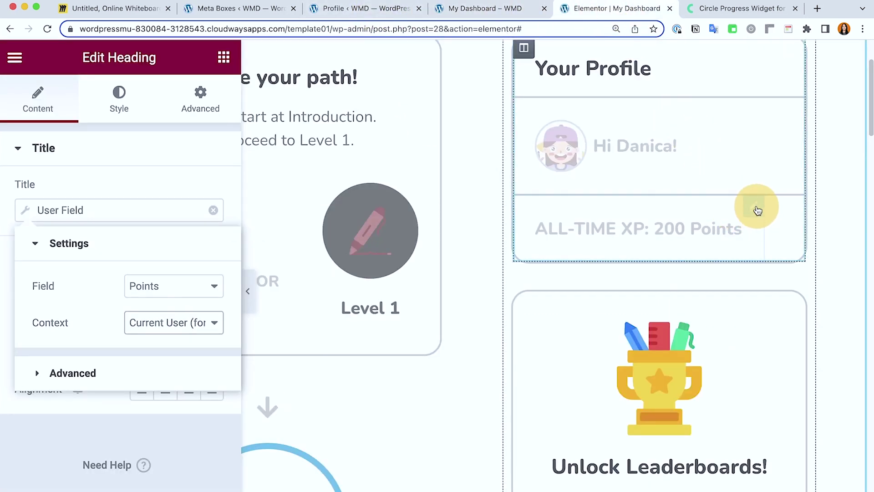
scroll(756, 209, "down", 6)
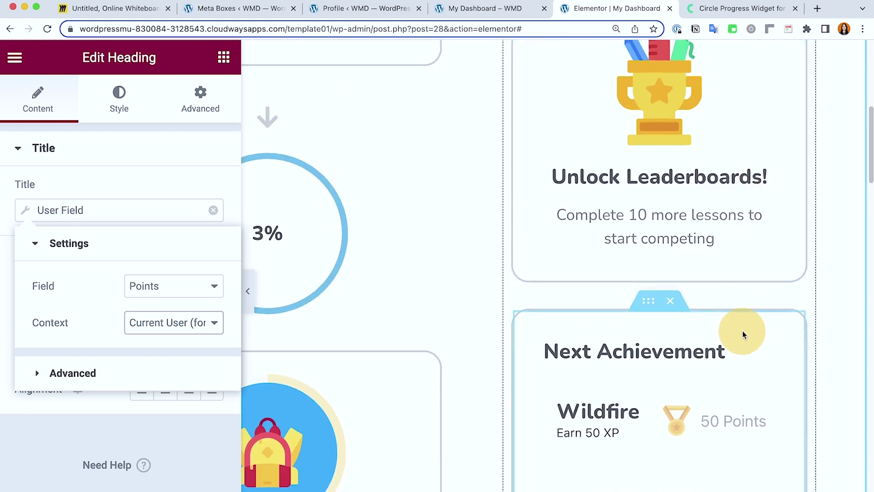
scroll(743, 332, "down", 4)
left_click(765, 214)
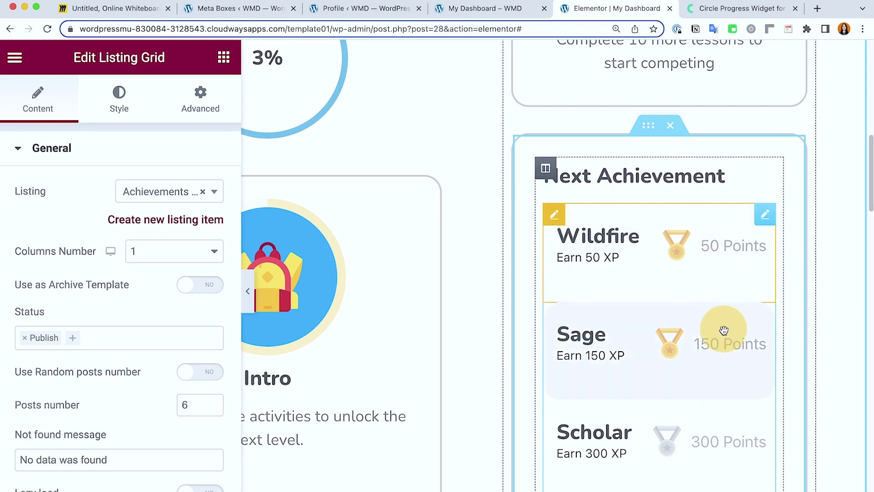
scroll(735, 365, "down", 1)
scroll(735, 365, "down", 3)
Step: Open the Achievements List listing item for editing from the front-end dashboard
left_click(524, 8)
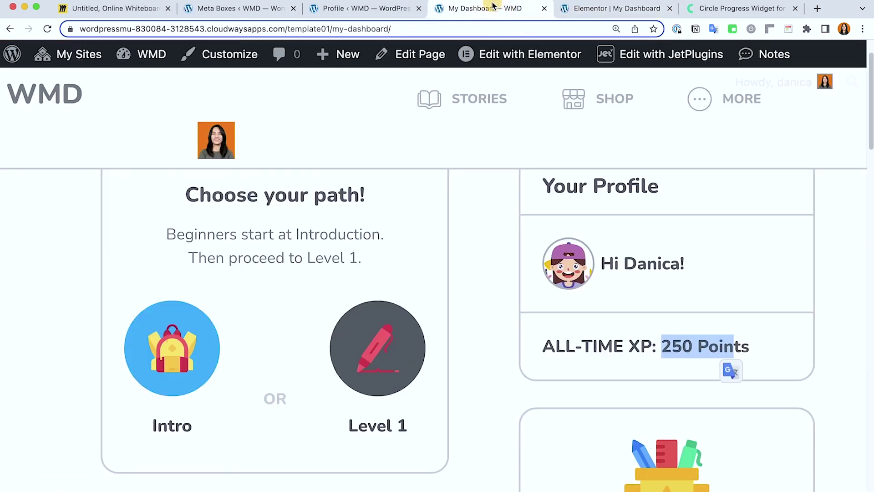
mouse_move(660, 54)
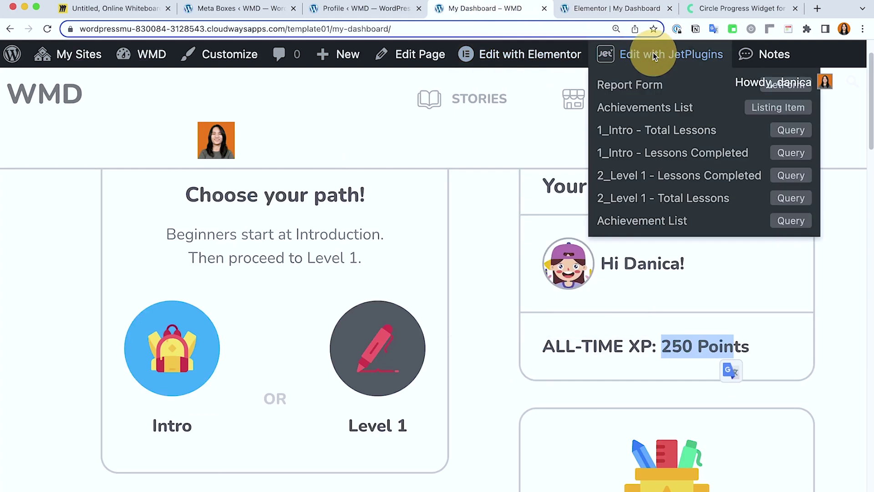
left_click(658, 111, "super")
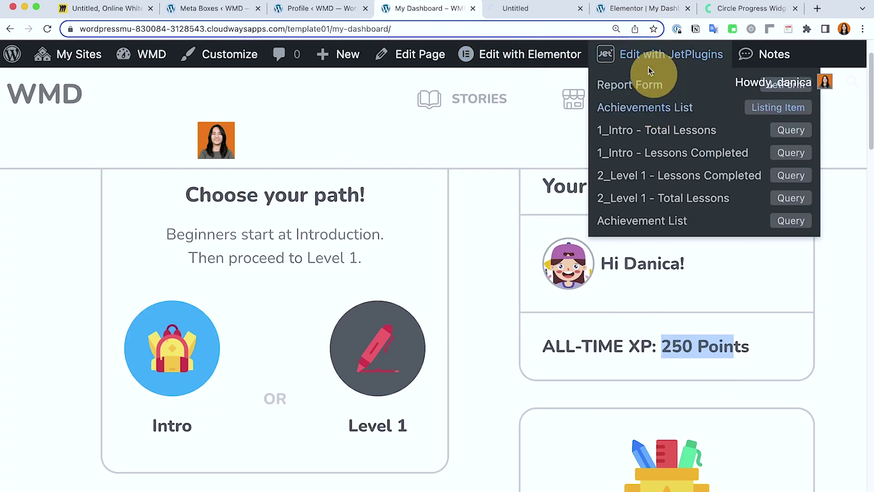
left_click(525, 7)
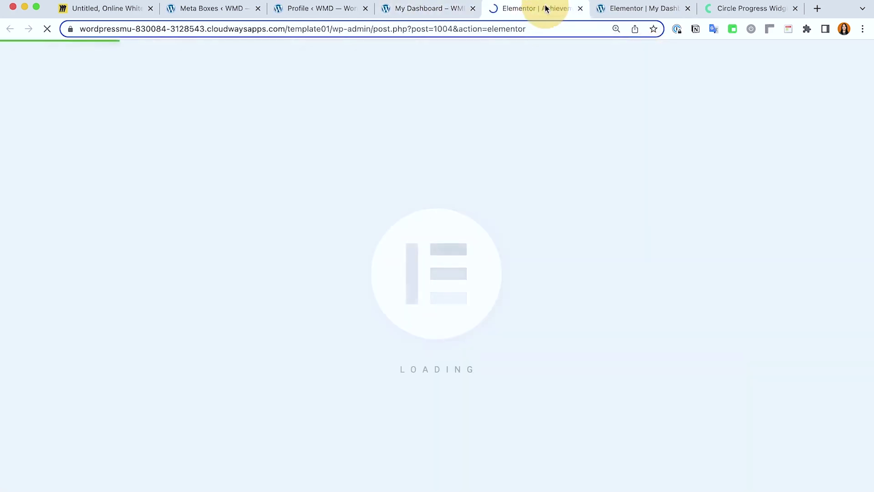
left_click(795, 9)
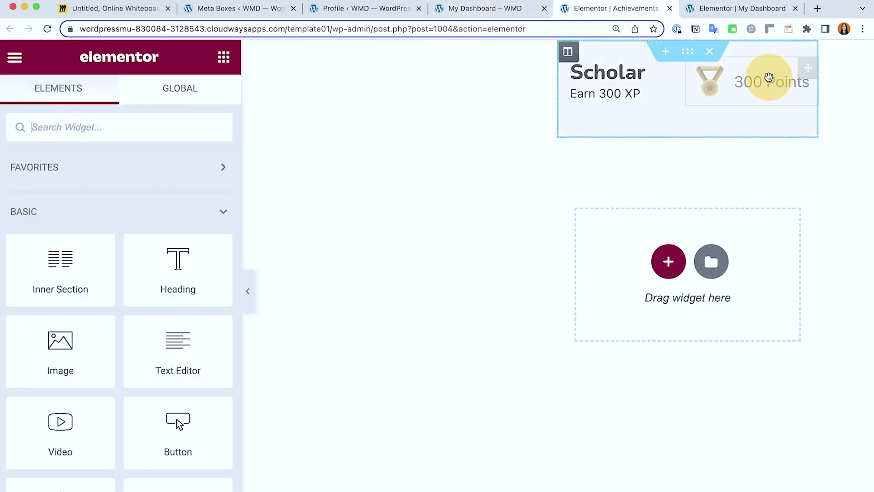
Step: Open the Navigator from the 300 Points field's context menu
left_click(770, 82)
right_click(769, 82)
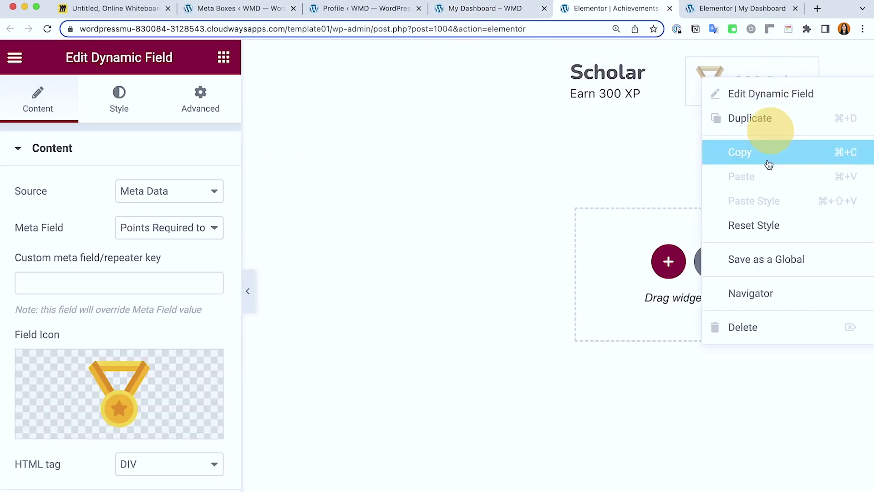
left_click(753, 294)
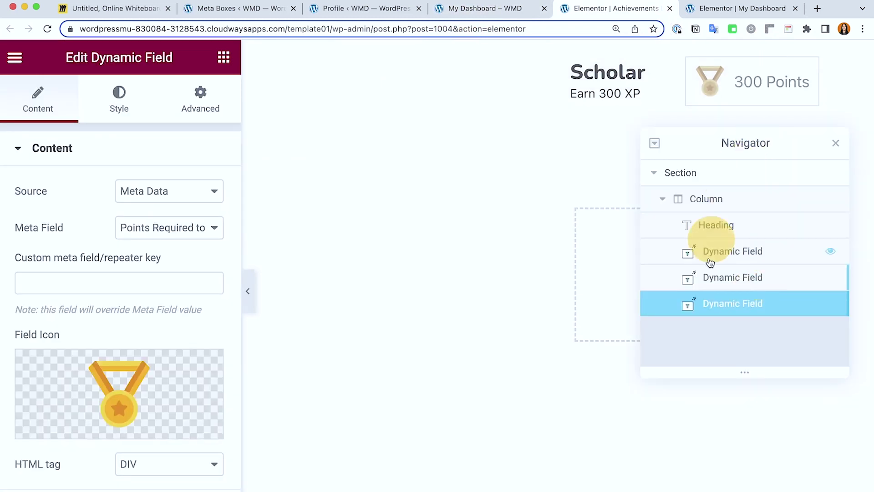
Step: Inspect the listing's Dynamic Field widgets and hide the colored medal field
left_click(724, 279)
left_click(730, 219)
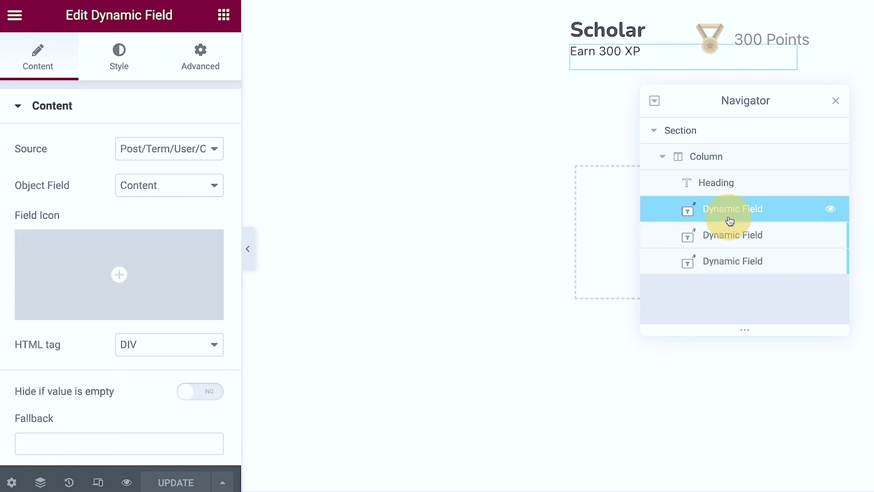
scroll(162, 236, "down", 1)
scroll(162, 236, "down", 5)
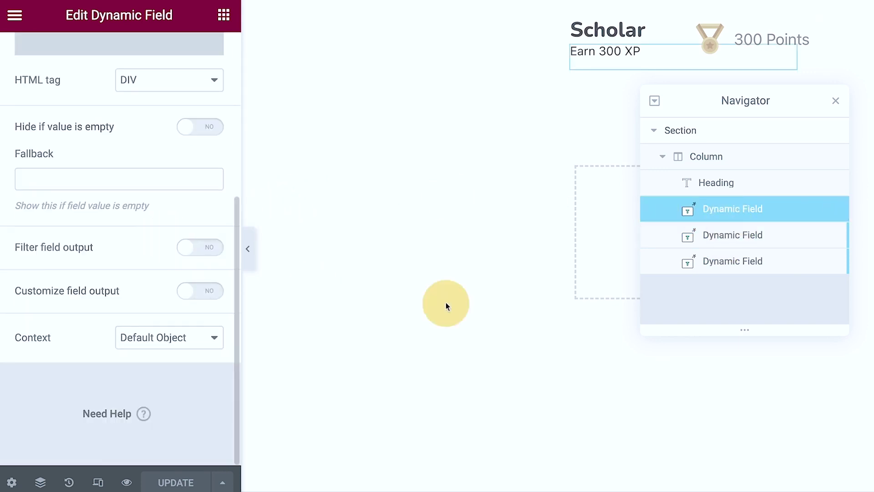
left_click(732, 237)
left_click(125, 67)
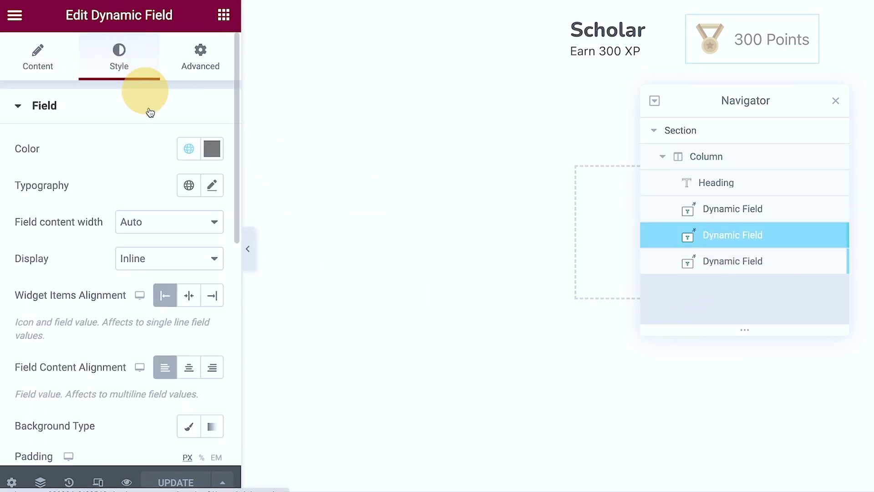
scroll(170, 182, "down", 6)
scroll(200, 214, "down", 3)
scroll(138, 274, "up", 9)
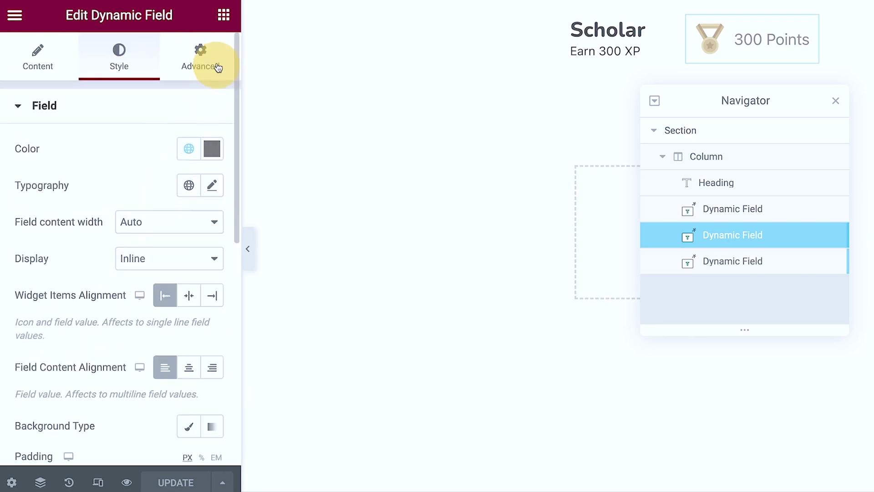
mouse_move(744, 235)
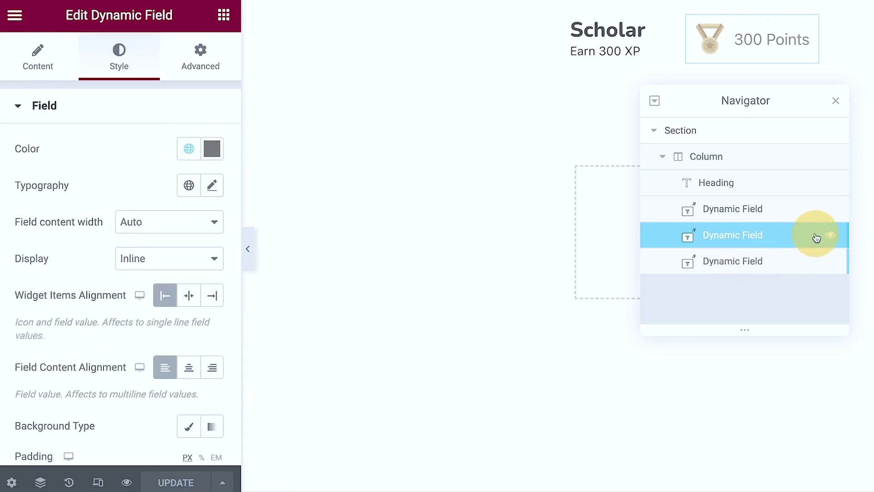
left_click(830, 237)
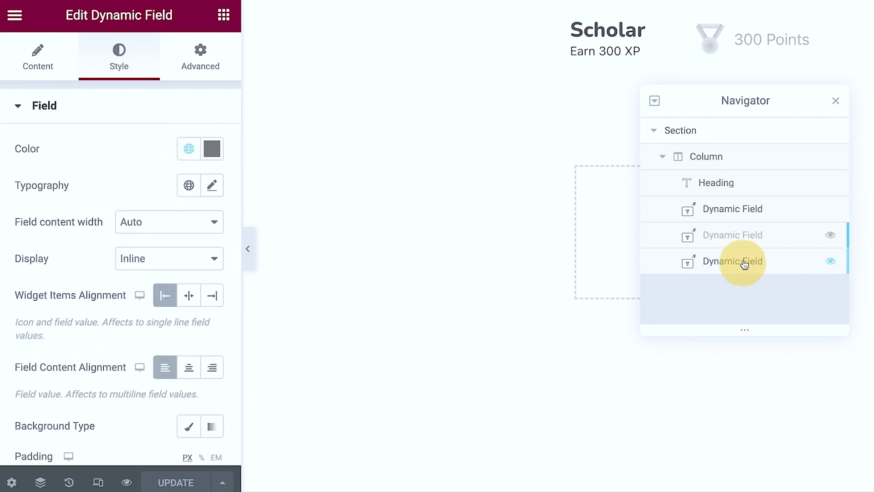
Step: Rename the first two Dynamic Fields to Earned Points and Colored Icon
double_click(741, 237)
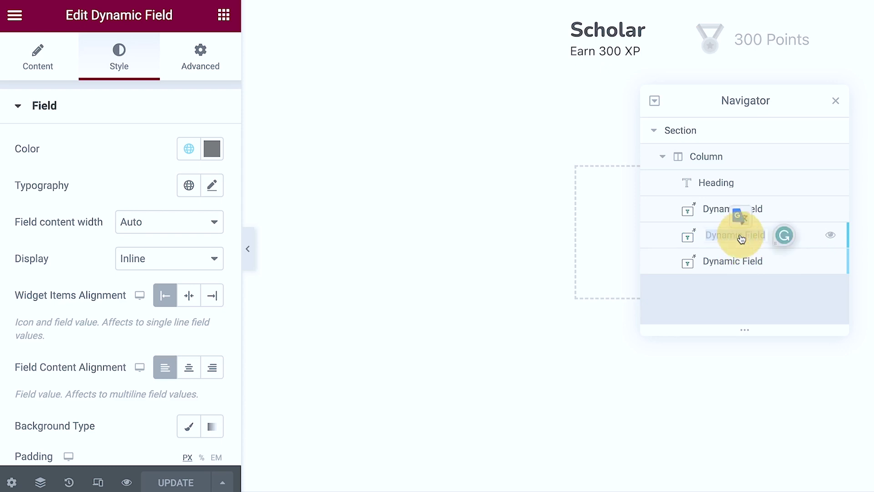
left_click(715, 212)
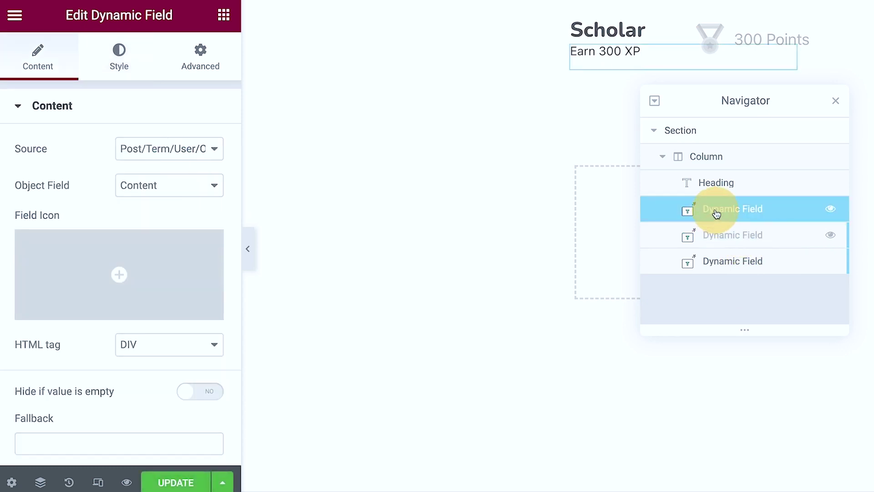
double_click(716, 214)
type("ed Points")
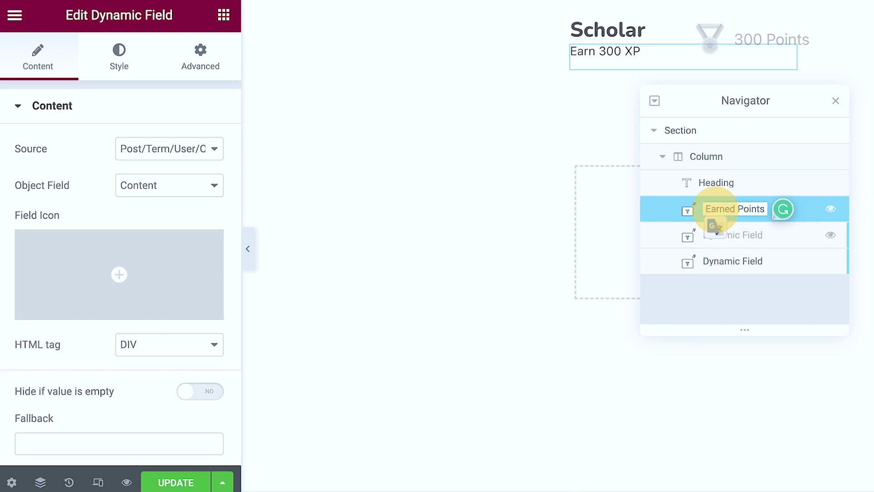
key("Return")
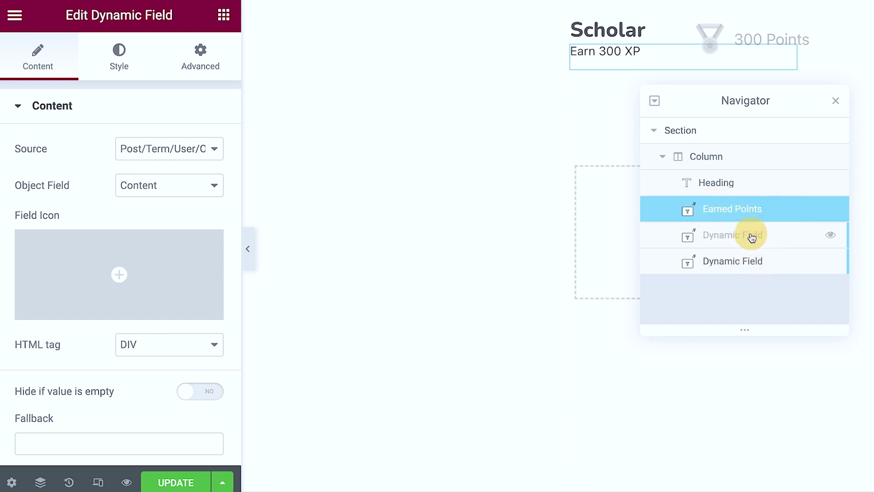
double_click(752, 236)
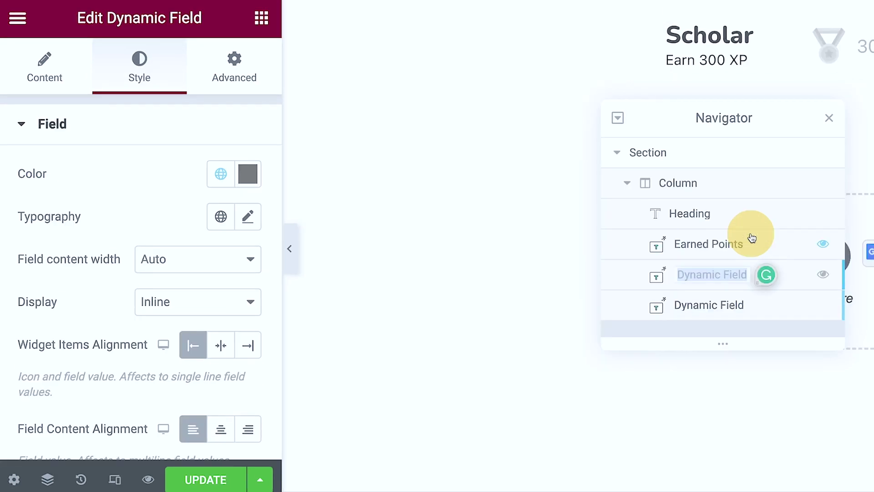
key("BackSpace")
type("Colored Ico")
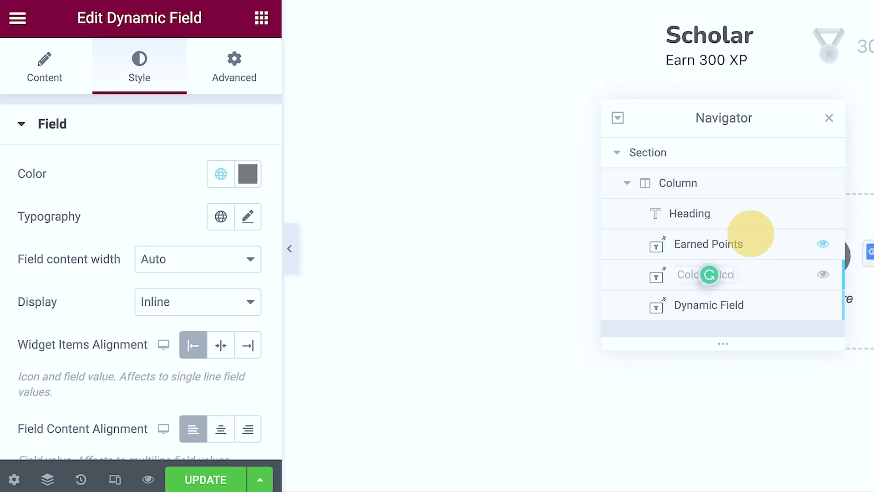
type("n")
key("Return")
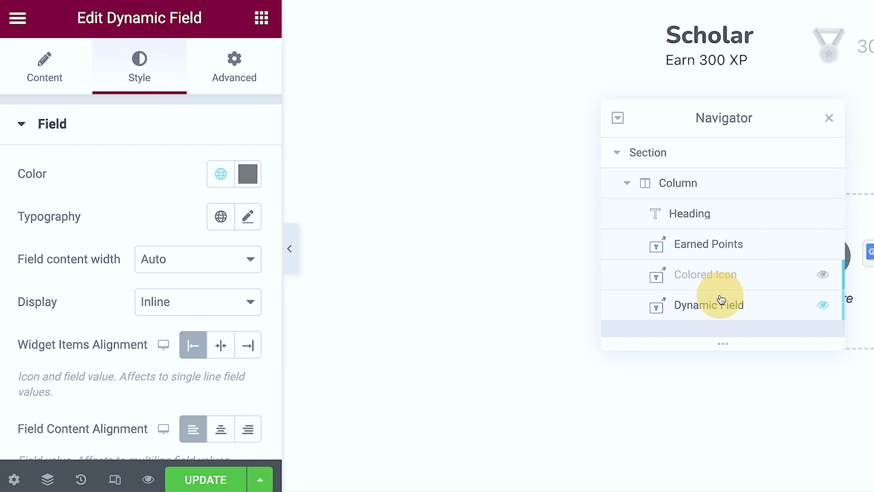
Step: Rename the third Dynamic Field to Gray Icon and show Colored Icon again
double_click(722, 301)
type("la")
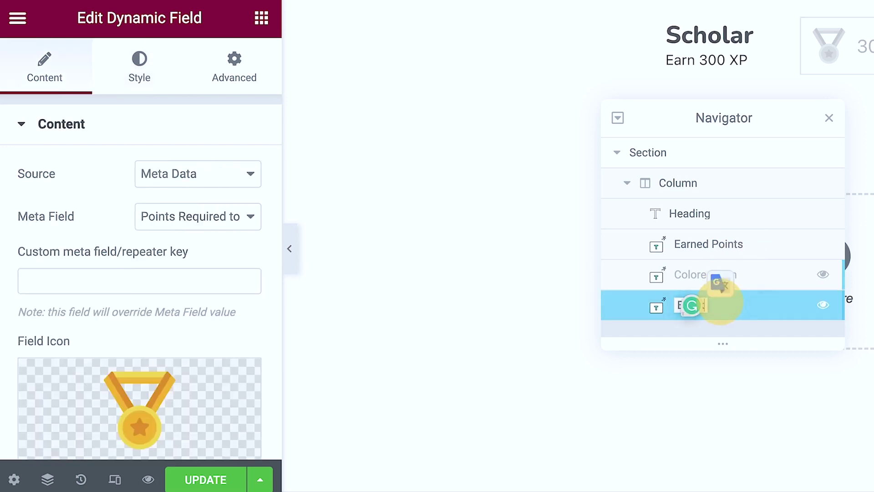
type("ck and White ")
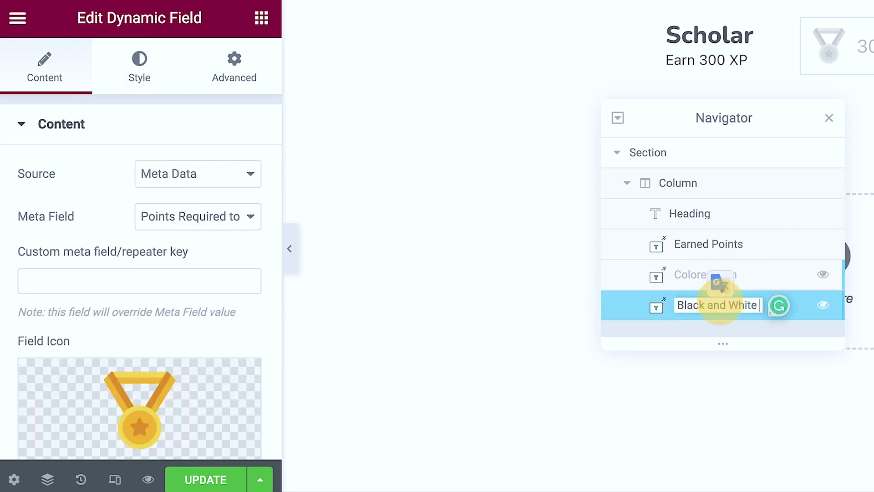
type("Icon")
key("Return")
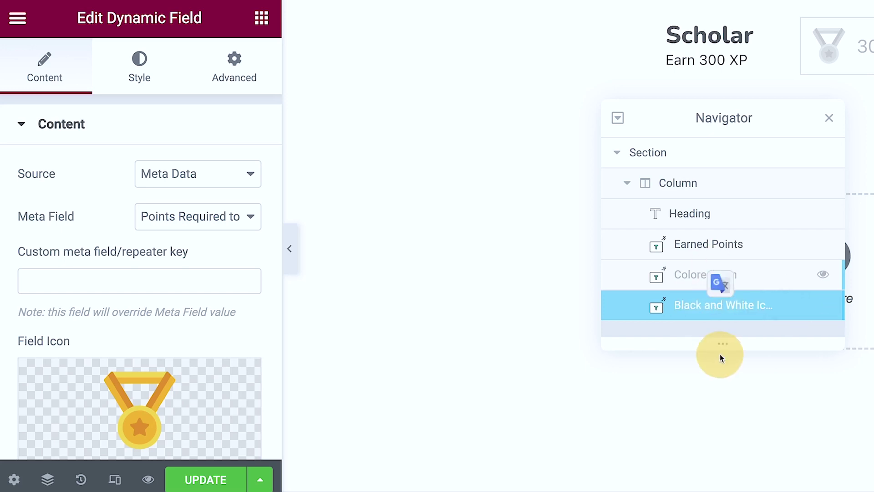
double_click(718, 305)
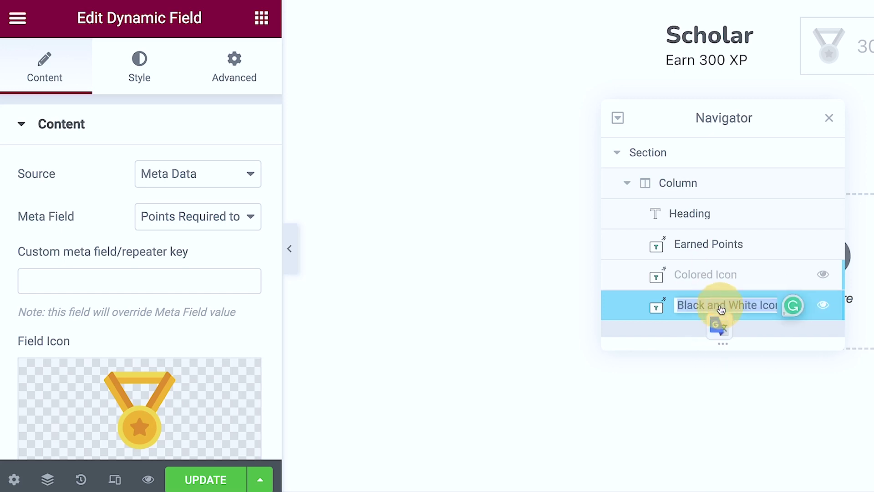
type("Cray")
key("Return")
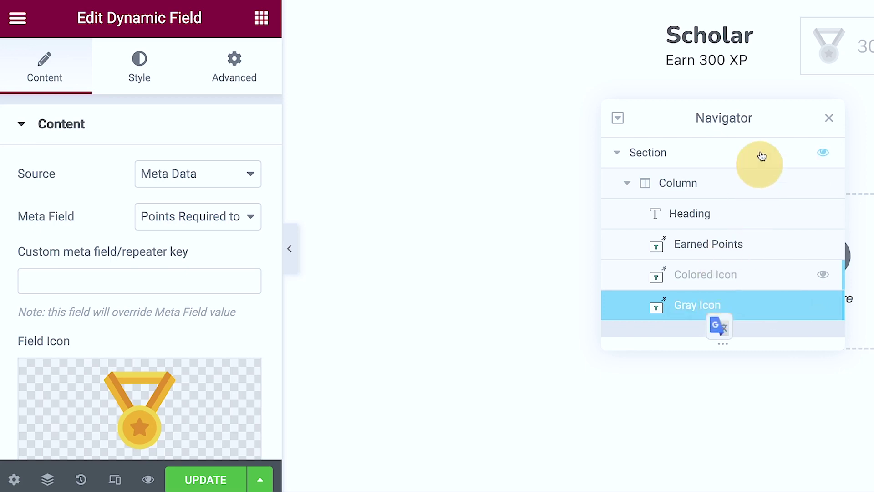
left_click(822, 275)
left_click(822, 275)
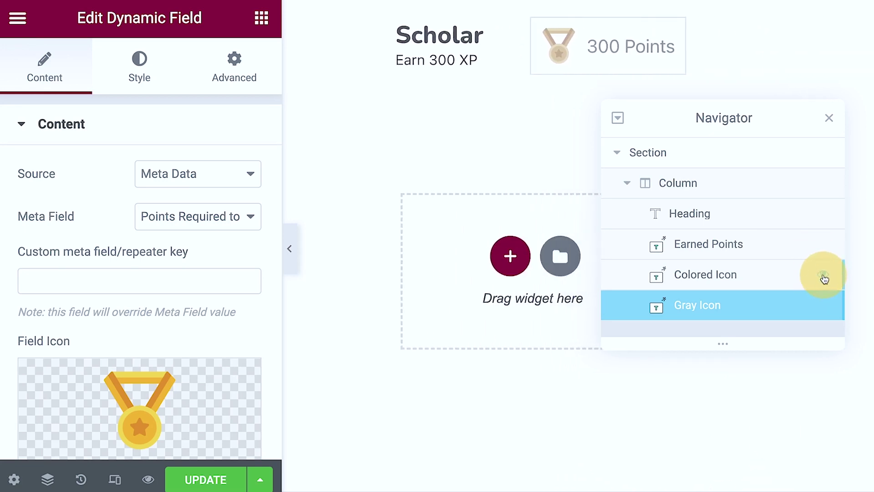
Step: Toggle Colored Icon and Gray Icon visibility to preview each medal, leaving both shown
left_click(823, 277)
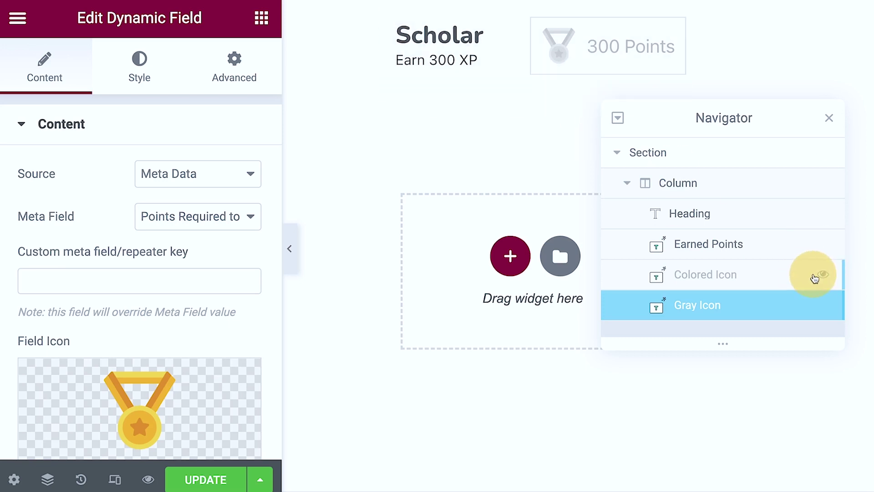
left_click(824, 305)
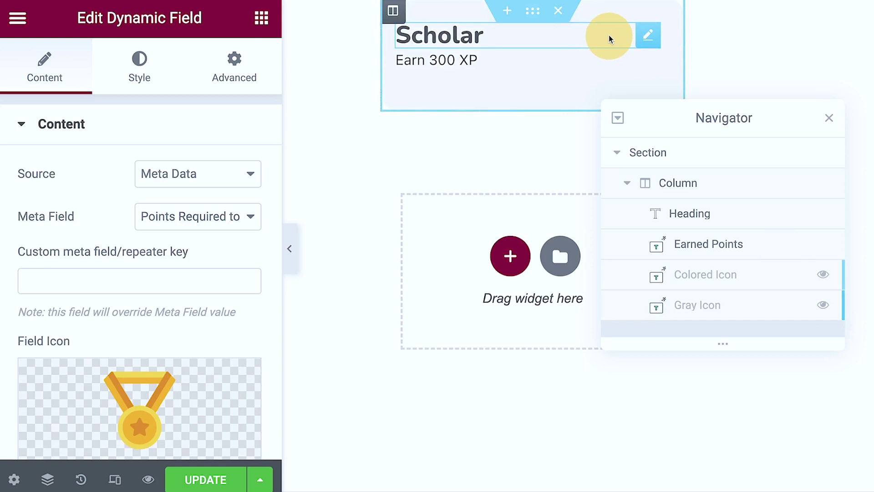
left_click(824, 306)
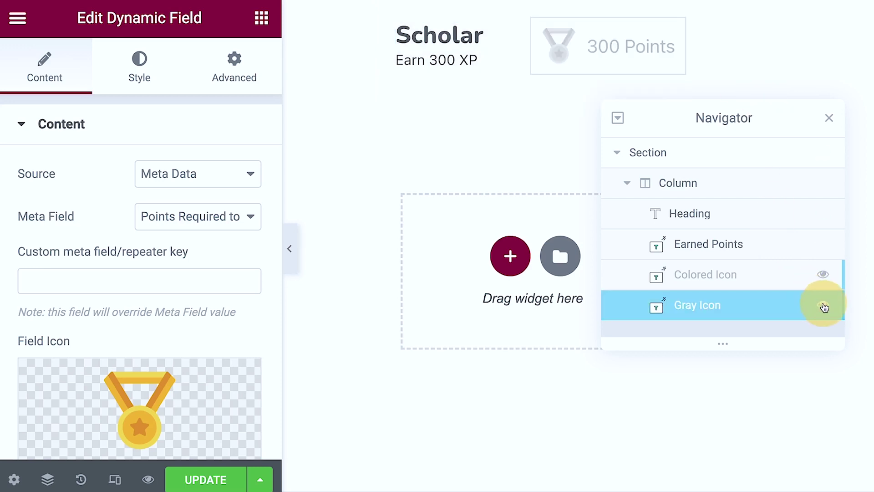
left_click(824, 275)
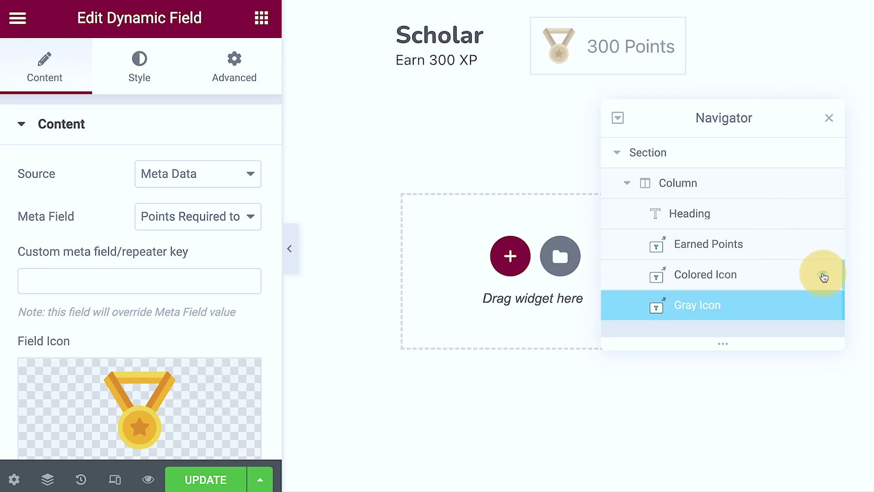
Step: Select the Colored Icon and Gray Icon widgets in turn and move the Navigator aside
left_click(781, 274)
left_click(780, 301)
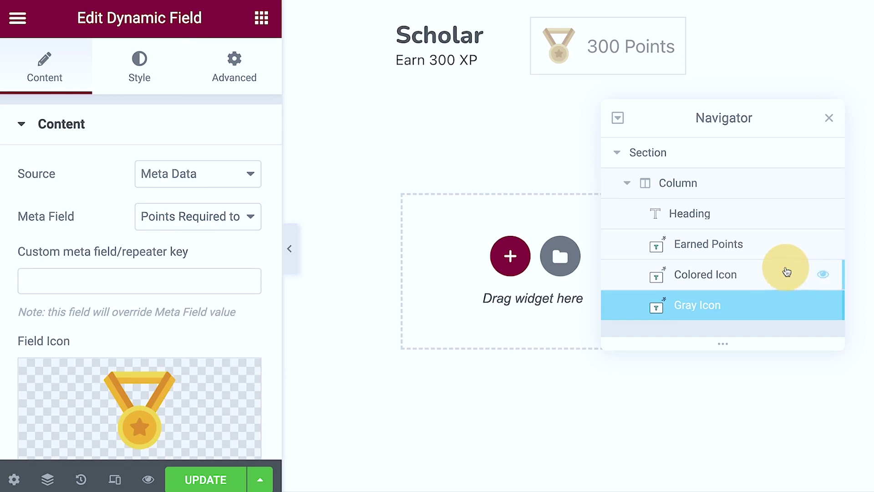
left_click(745, 275)
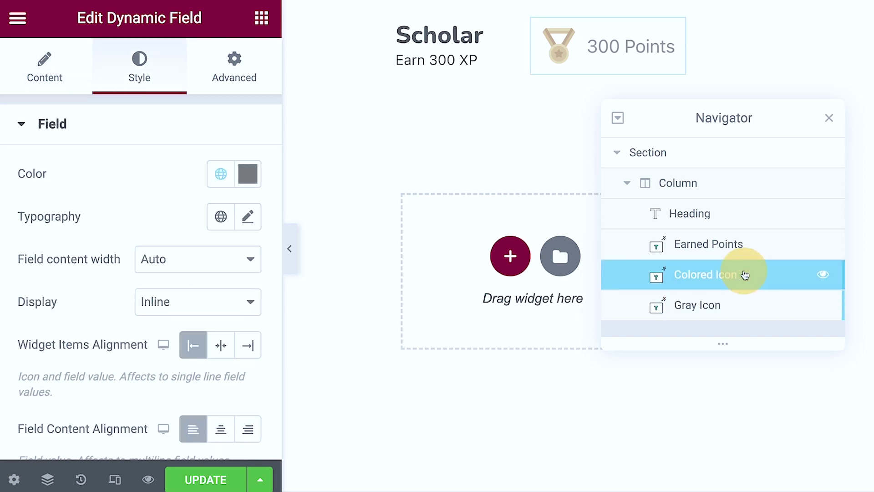
left_click(750, 304)
left_click(747, 274)
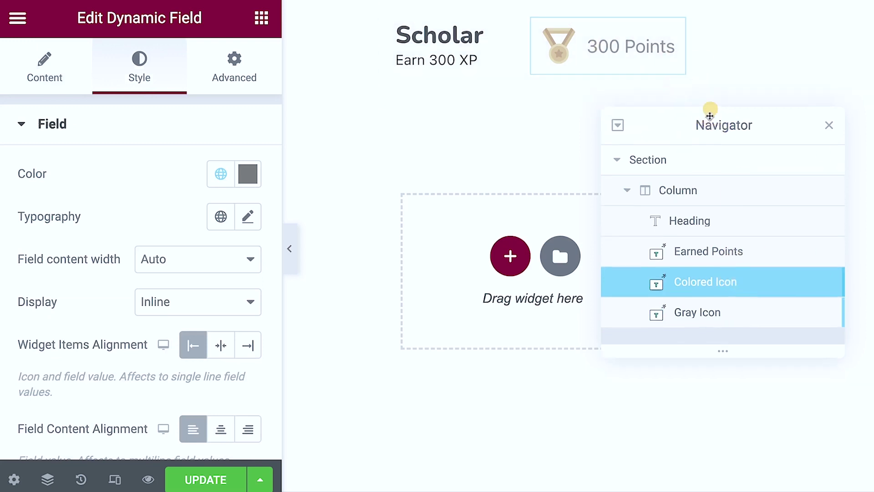
left_click_drag(709, 114, 715, 184)
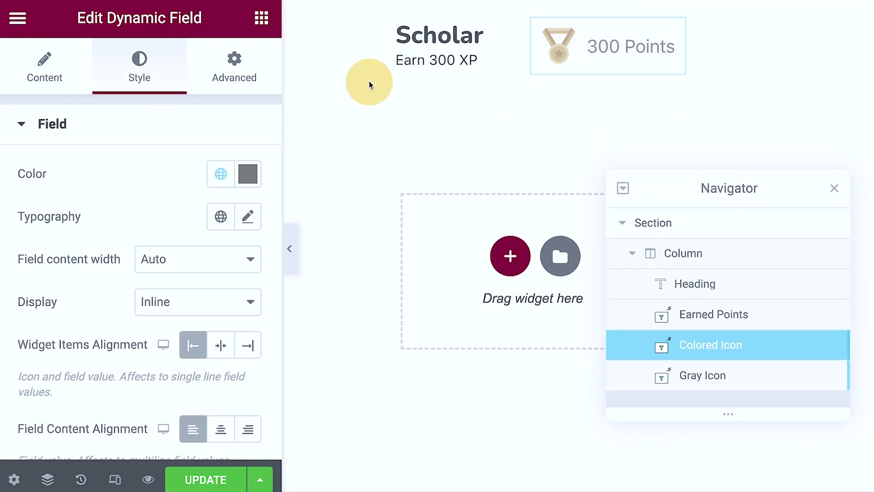
left_click(484, 7)
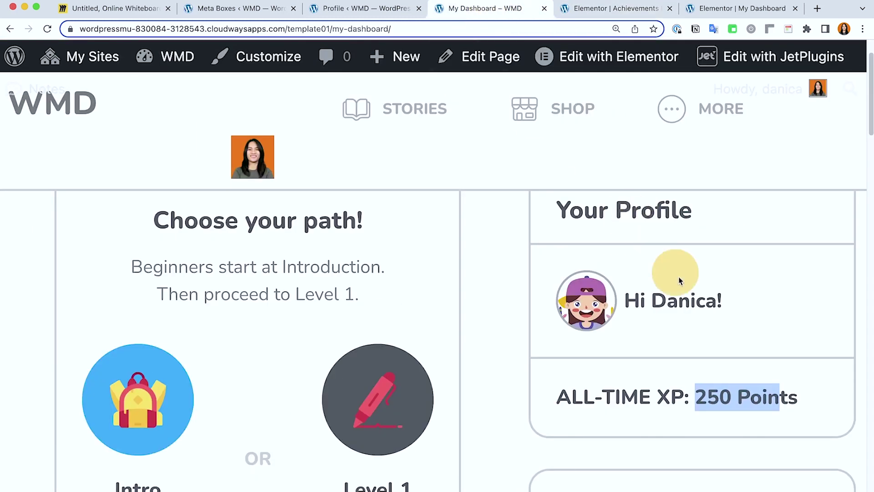
Step: Check the Next Achievement list: Wildfire and Sage coloured, Scholar grey
scroll(673, 273, "down", 10)
scroll(679, 332, "down", 5)
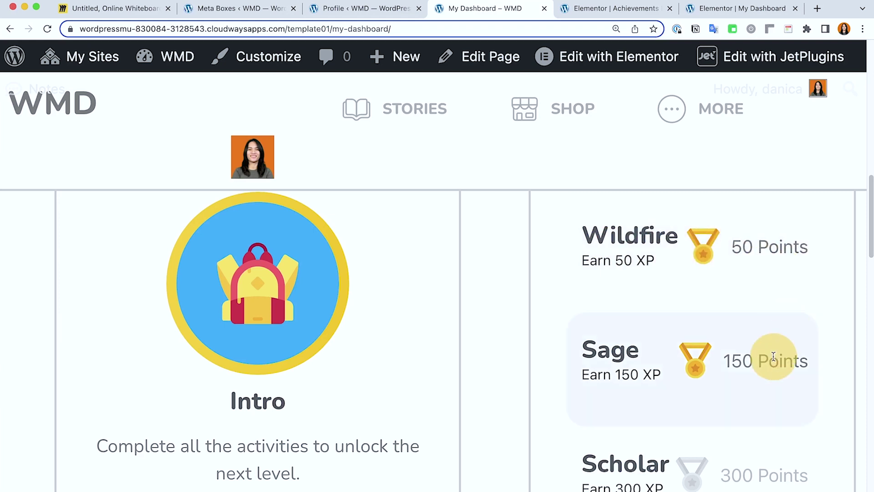
scroll(773, 356, "down", 5)
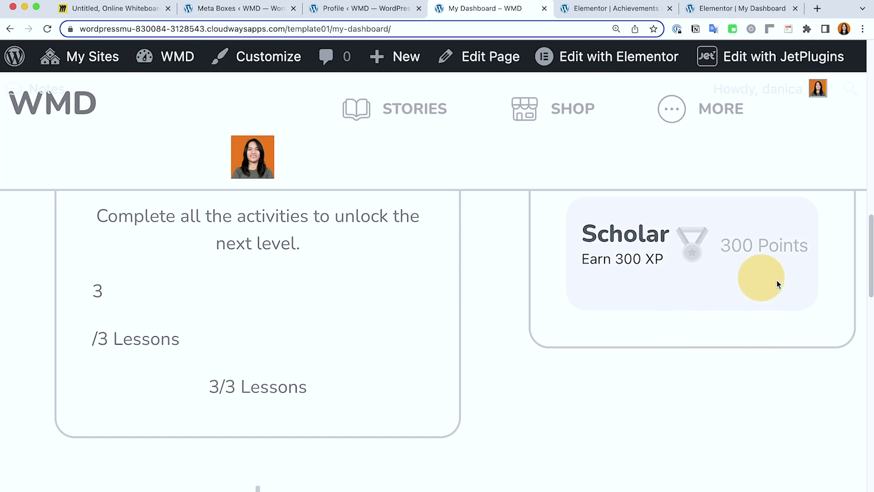
scroll(777, 286, "up", 2)
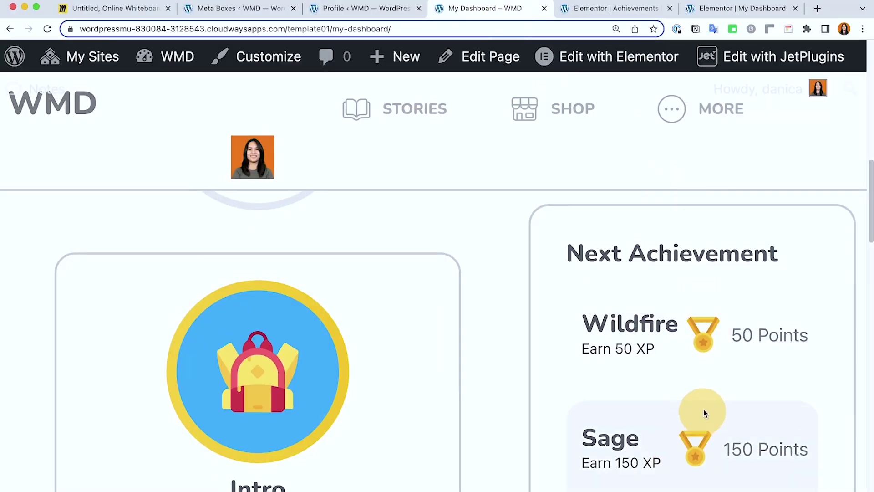
scroll(703, 409, "down", 3)
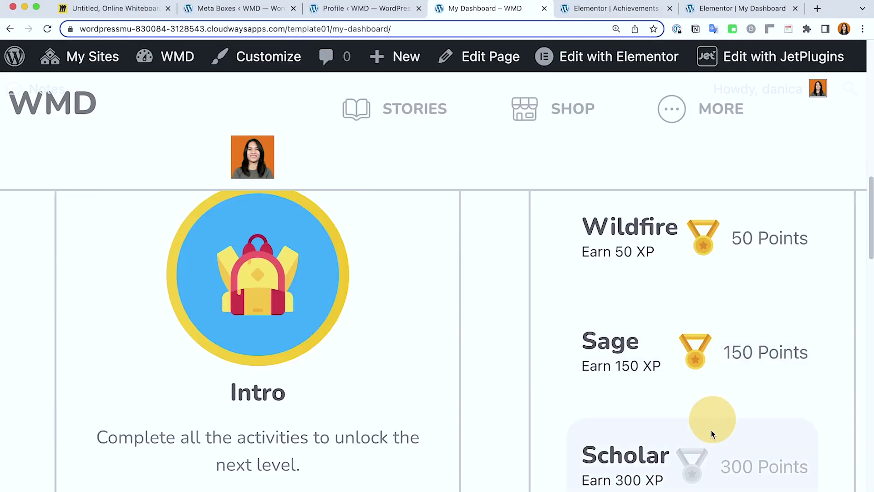
left_click(594, 7)
Step: Open the Achievements List listing settings and browse JetEngine's meta boxes list
left_click(14, 480)
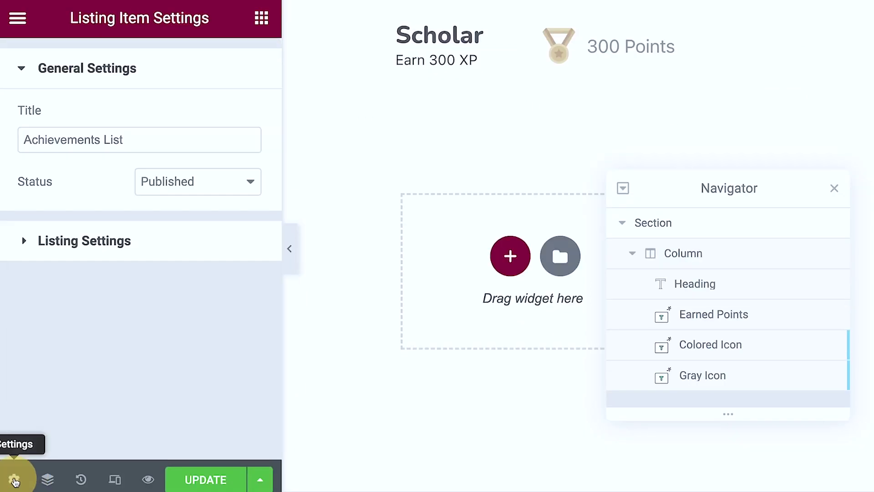
triple_click(120, 140)
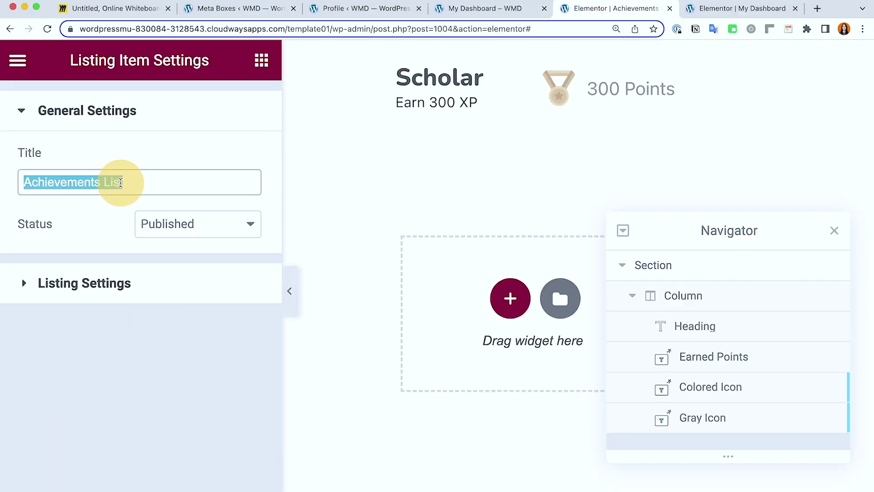
left_click(225, 10)
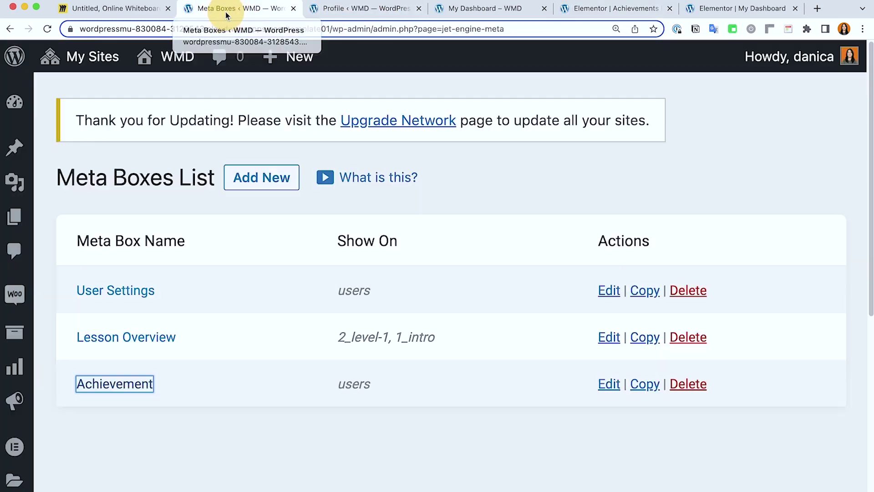
scroll(15, 410, "down", 4)
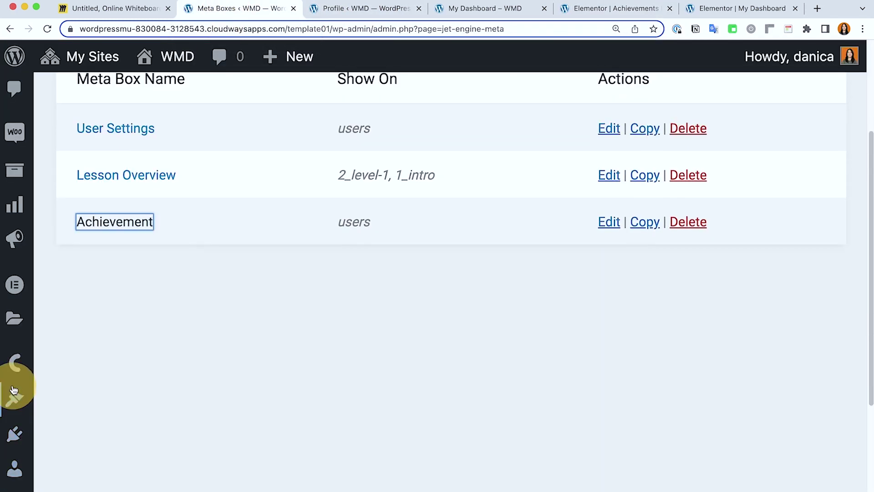
scroll(16, 392, "down", 5)
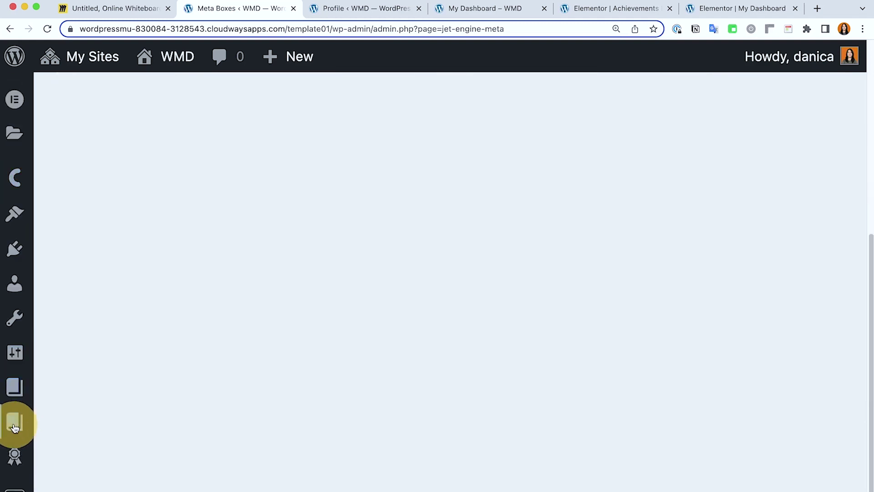
scroll(16, 447, "down", 1)
scroll(15, 469, "down", 1)
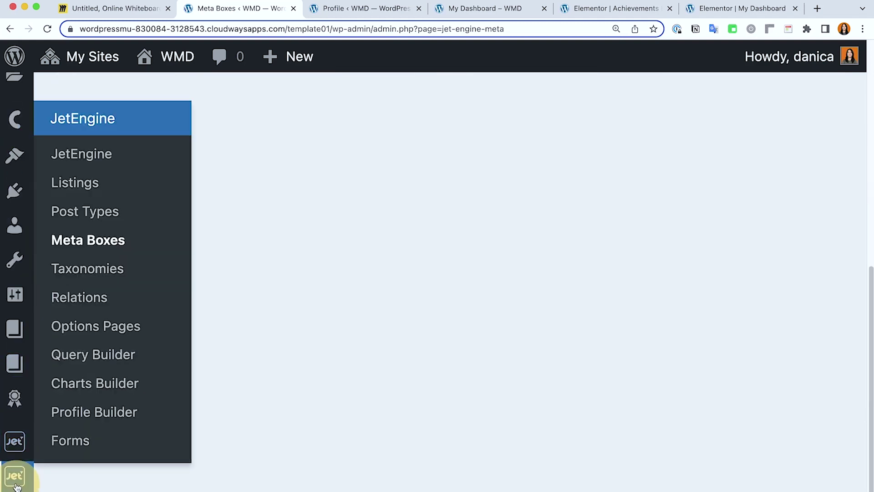
Step: Find Achievements List in JetEngine Listings and confirm its Posts source, Achievements post type
left_click(84, 187)
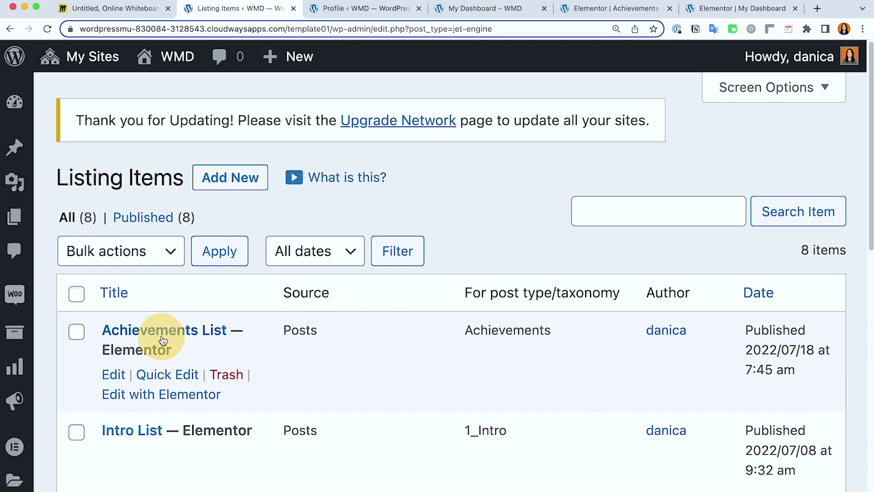
key("ctrl+f")
type("Achievements List")
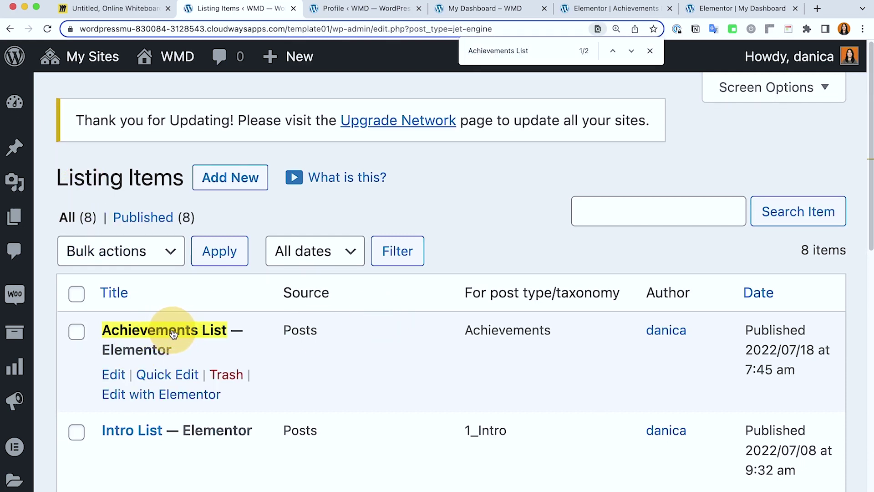
left_click(635, 13)
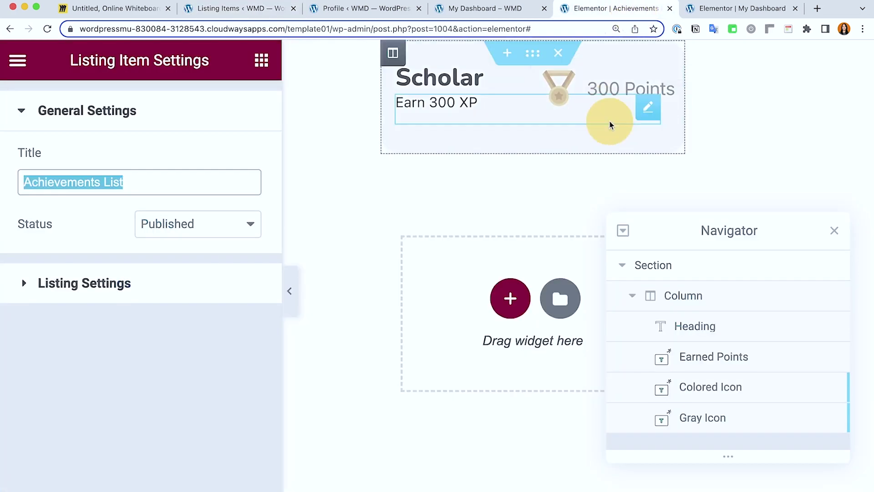
left_click(164, 285)
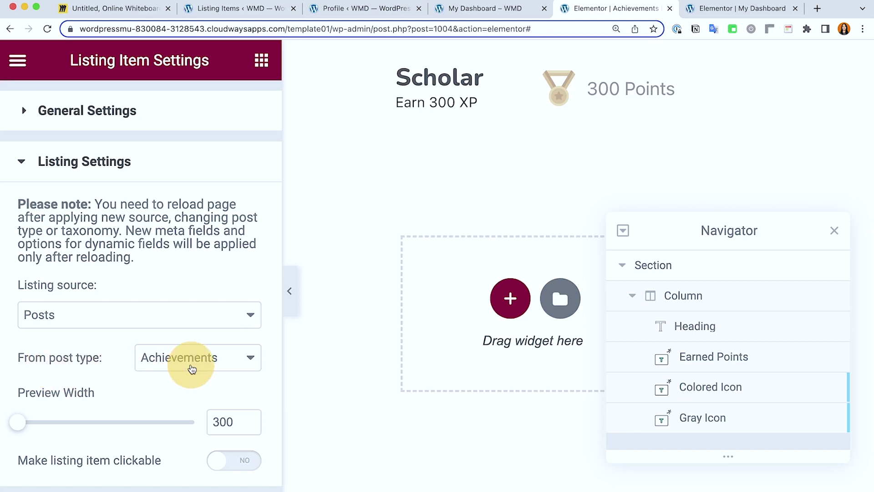
left_click(216, 9)
mouse_move(164, 340)
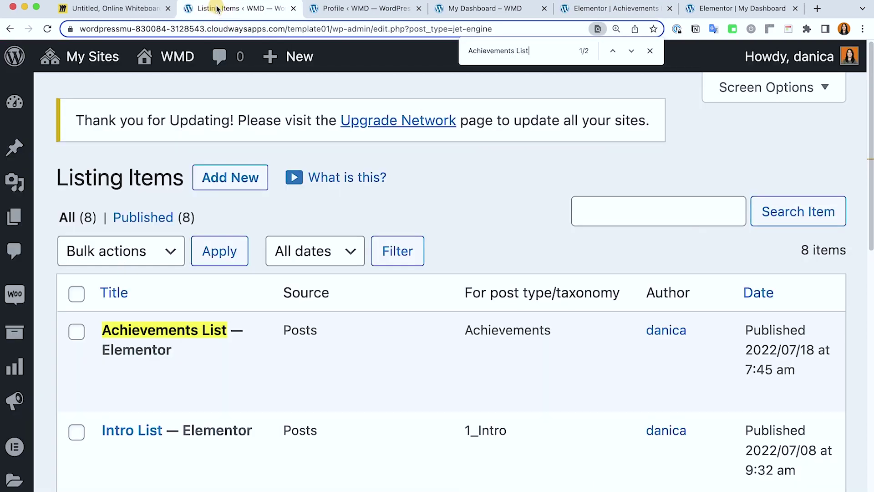
scroll(111, 328, "down", 3)
scroll(121, 328, "down", 3)
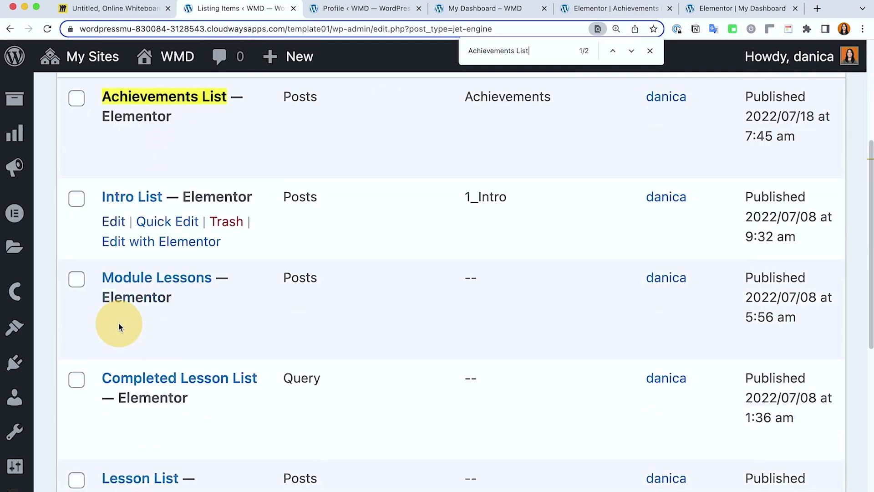
scroll(117, 323, "down", 4)
scroll(68, 392, "down", 4)
mouse_move(15, 475)
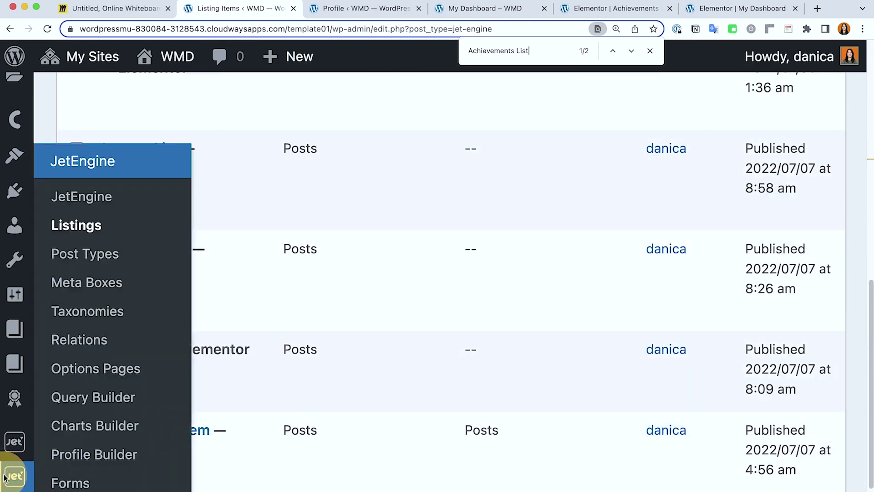
left_click(100, 253)
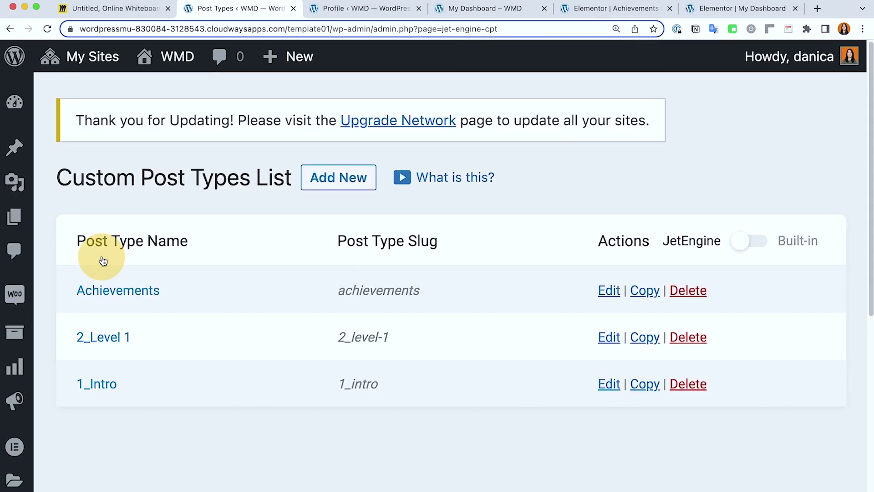
Step: Open the Achievements post list from the Achievements post type in the sidebar
left_click_drag(64, 286, 147, 297)
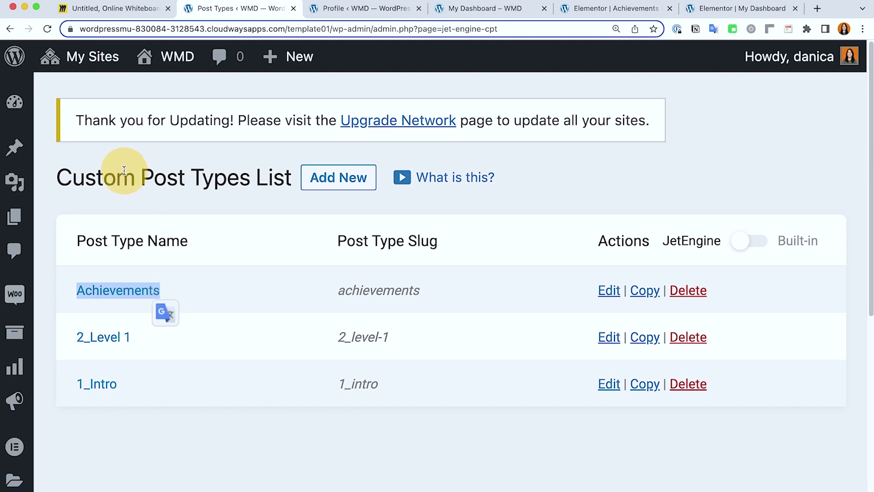
scroll(47, 343, "down", 4)
scroll(47, 342, "down", 5)
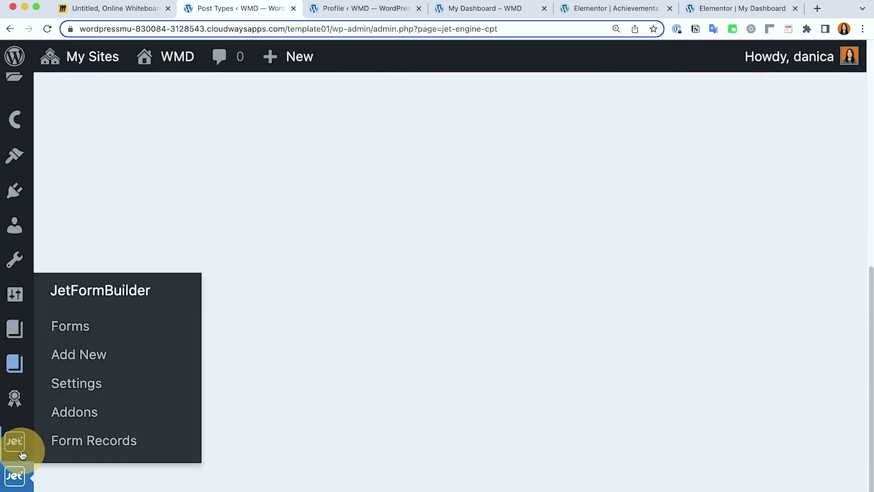
left_click(13, 485)
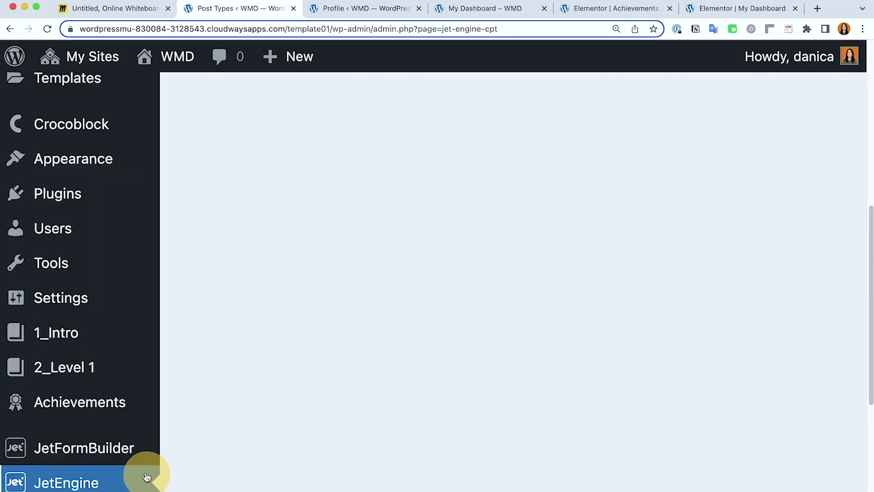
mouse_move(79, 402)
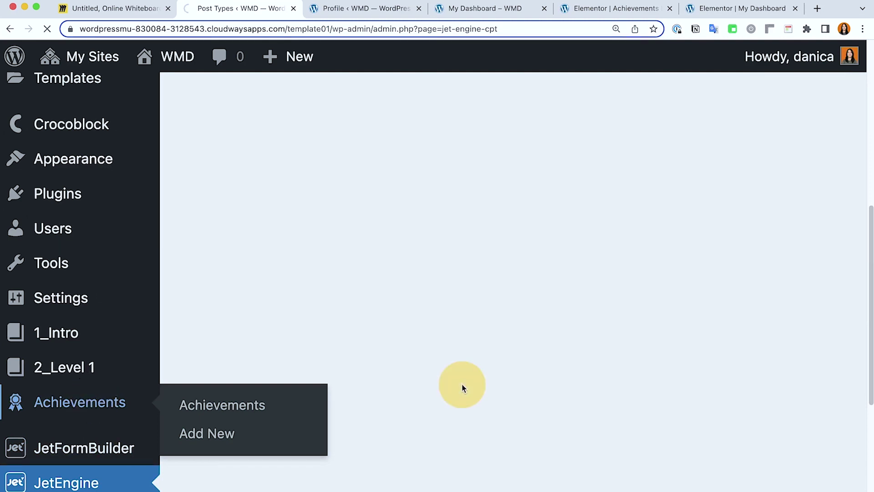
scroll(523, 261, "down", 3)
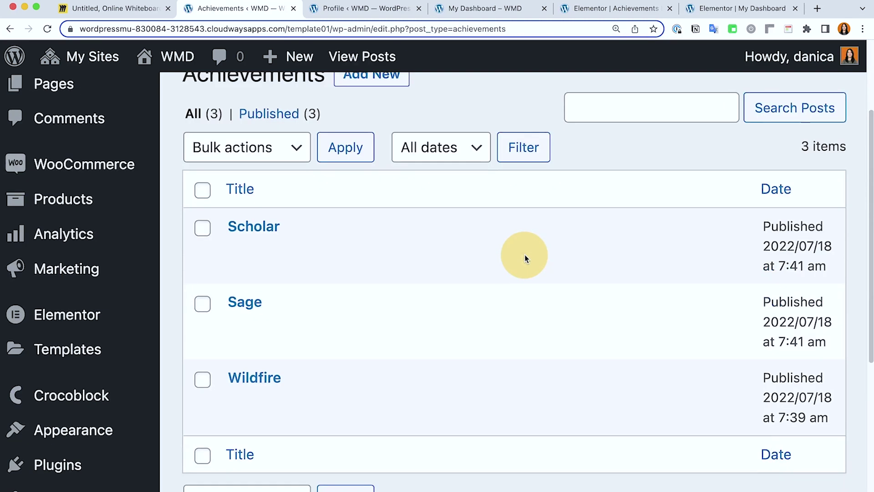
scroll(530, 252, "up", 1)
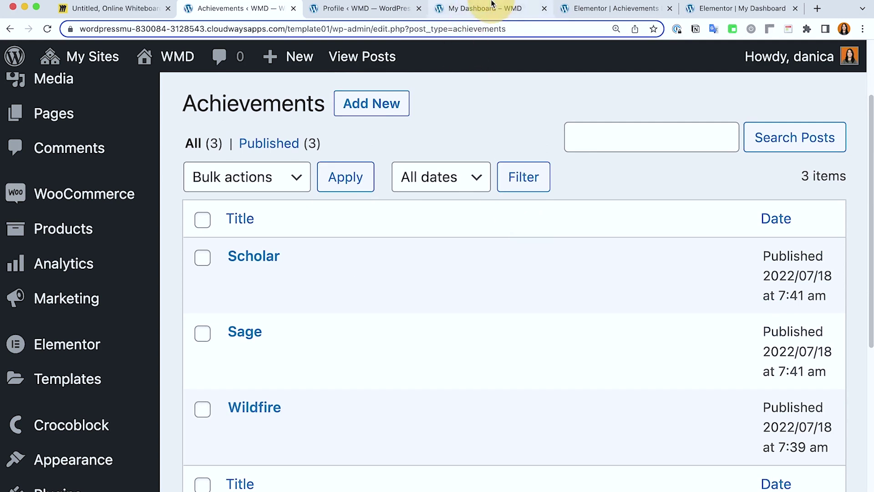
left_click(494, 16)
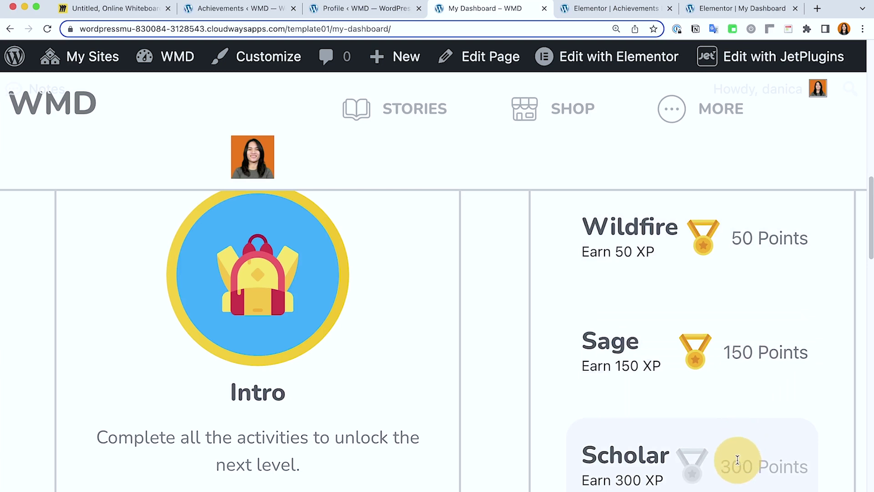
left_click(217, 9)
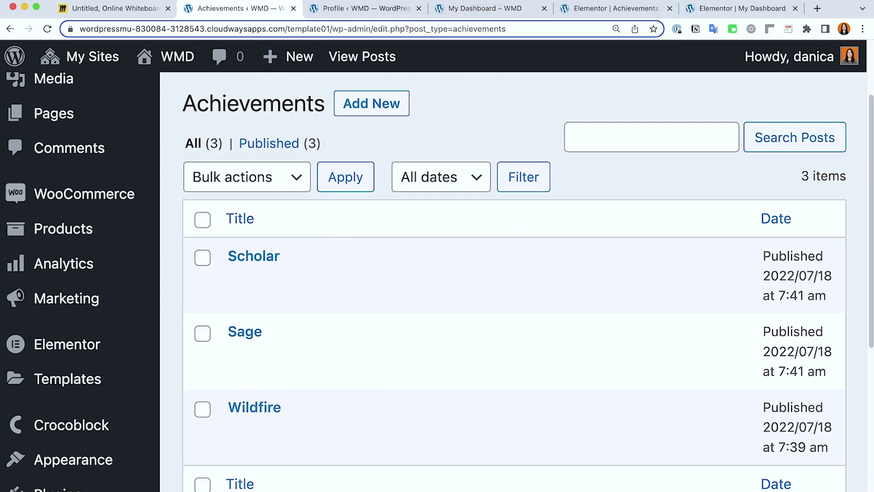
left_click(465, 11)
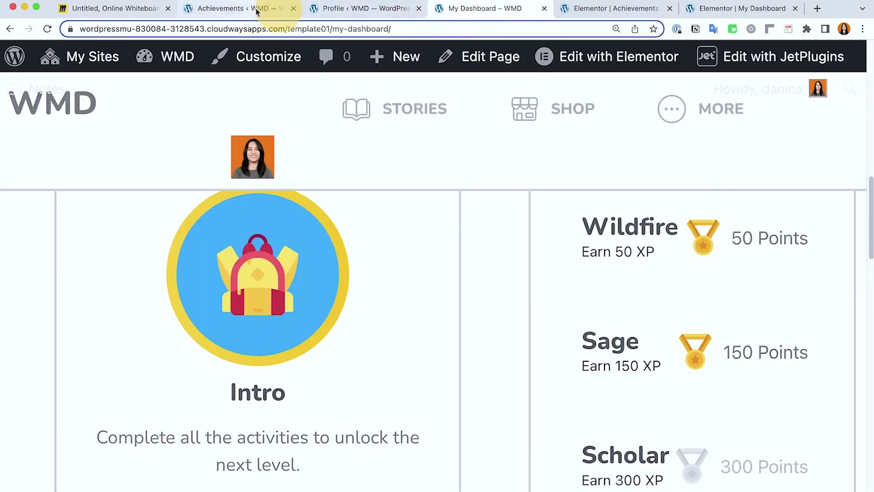
left_click(229, 7)
Step: Open Wildfire for editing and compare its title and 'Earn 50 XP' text with the dashboard card
left_click(252, 412)
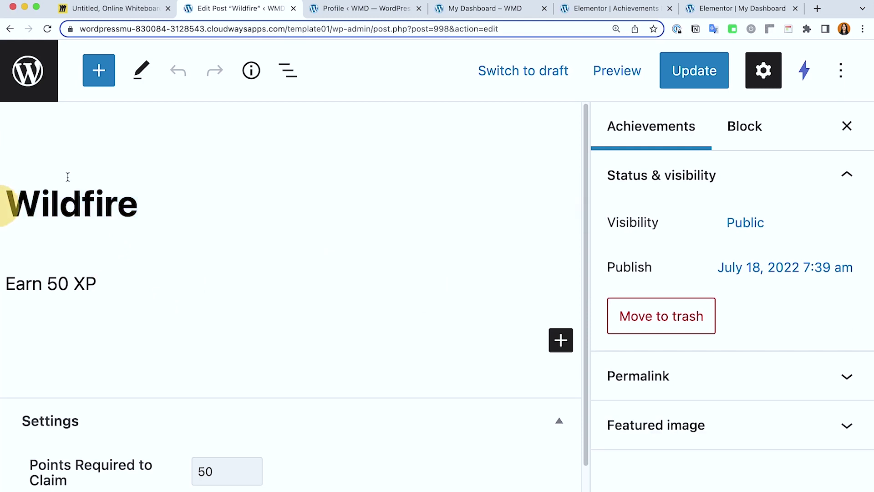
left_click(472, 8)
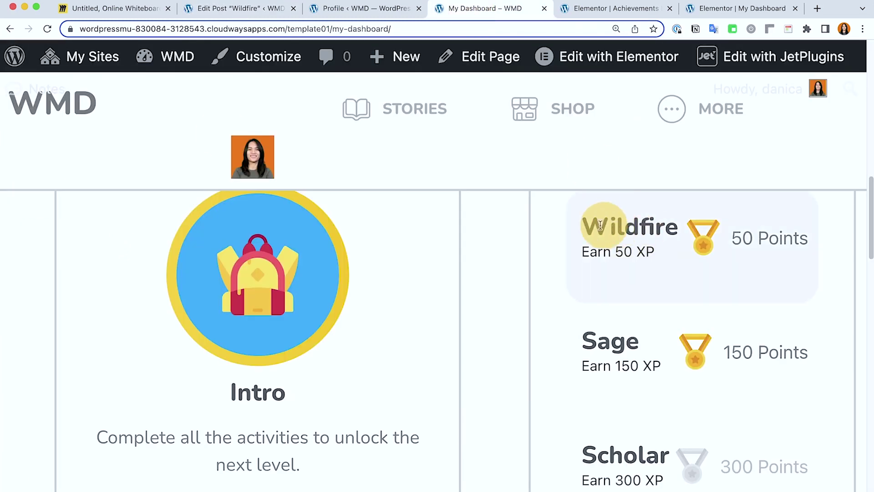
left_click_drag(600, 225, 672, 228)
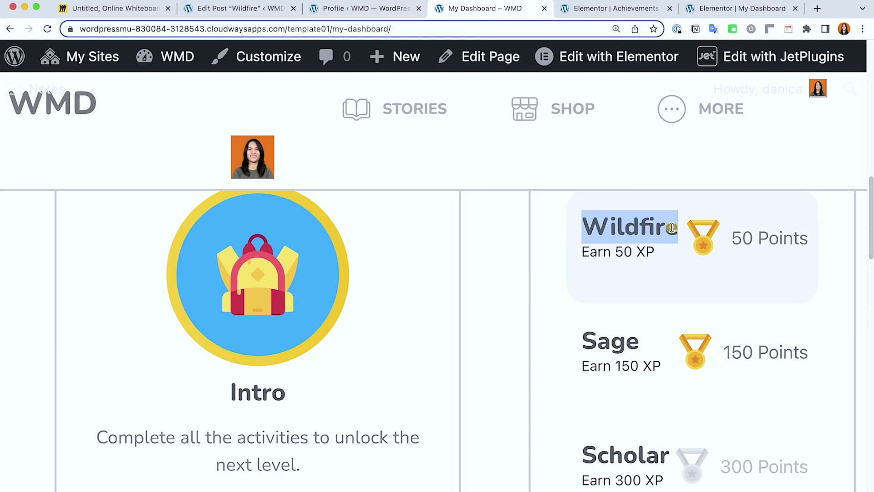
left_click(234, 8)
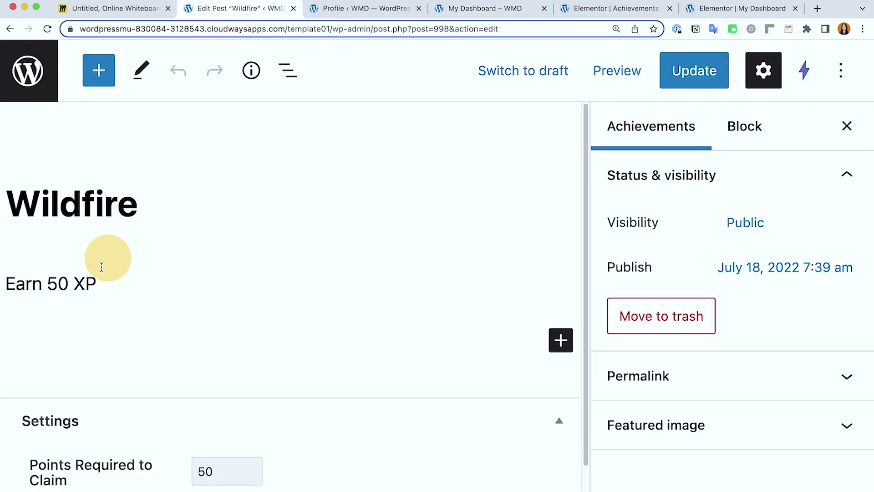
left_click(76, 290)
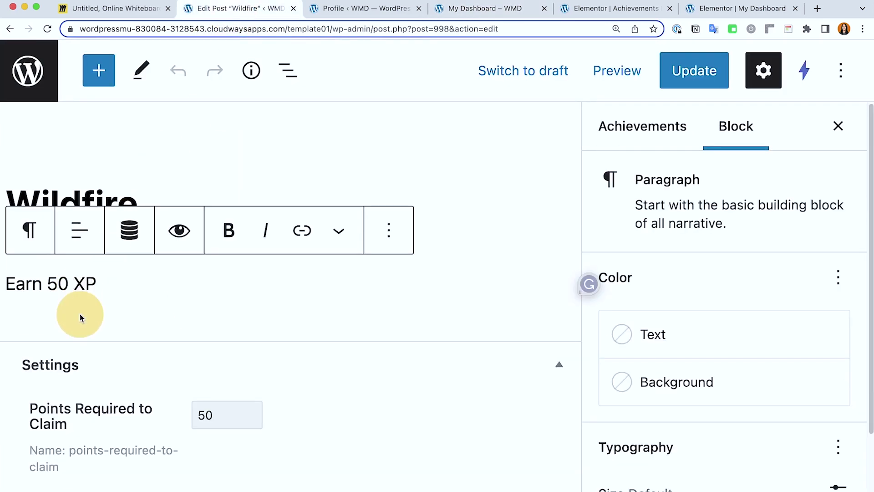
left_click(486, 17)
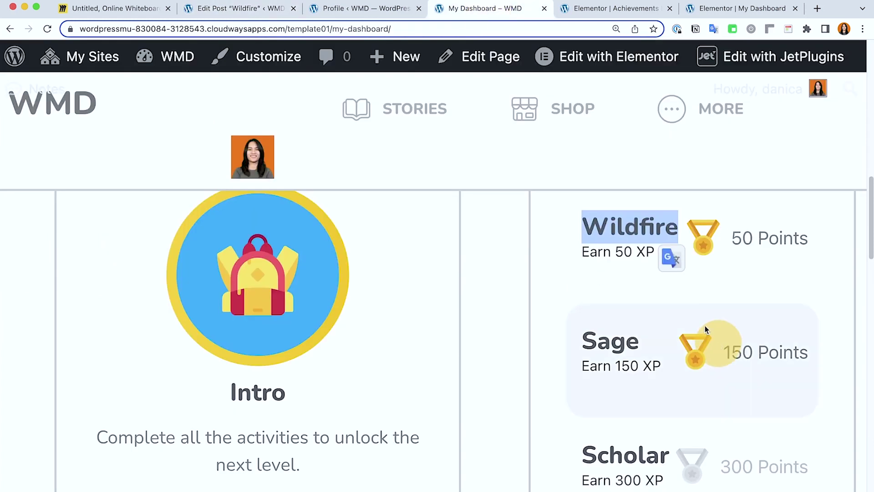
left_click_drag(581, 251, 651, 249)
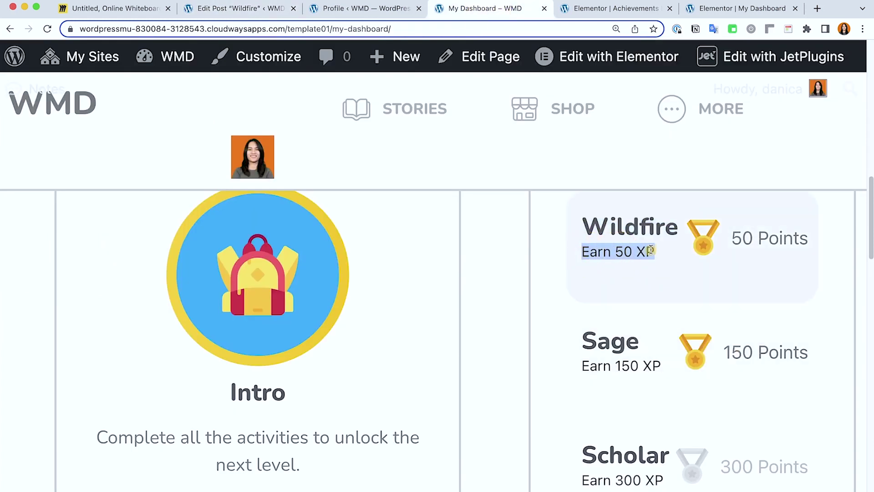
left_click(224, 8)
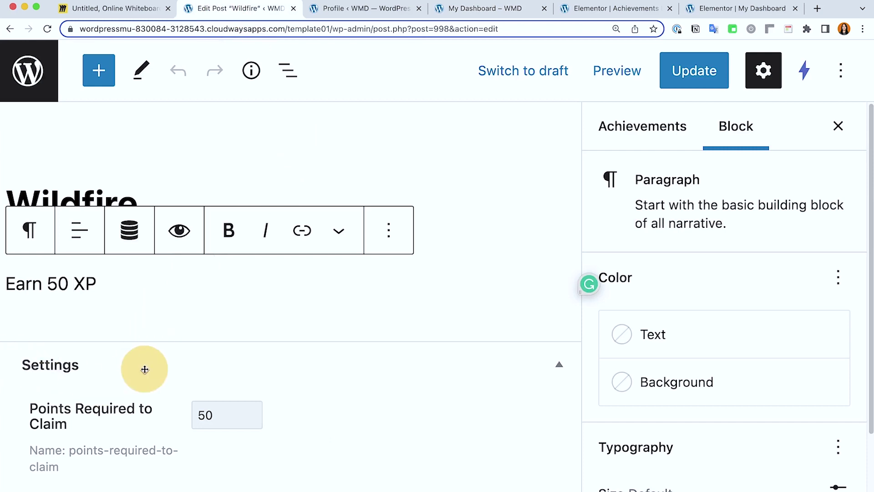
Step: Select Wildfire's Points Required to Claim value of 50
double_click(200, 416)
double_click(195, 417)
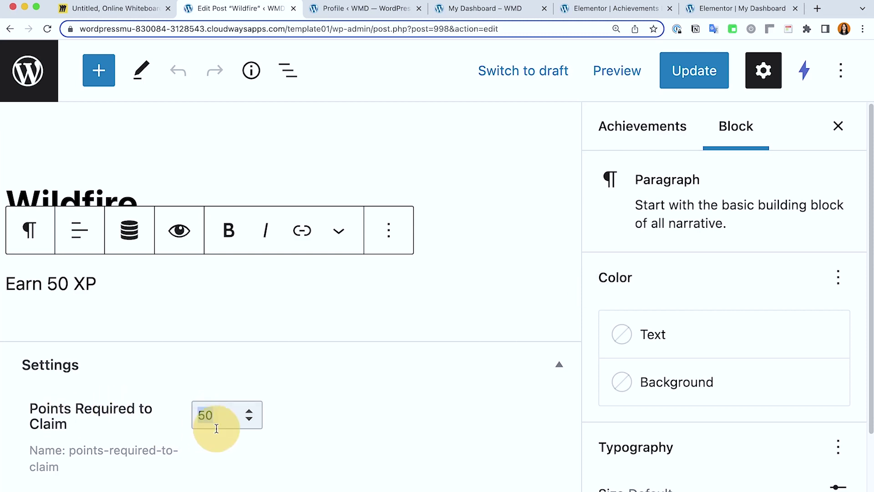
left_click(214, 419)
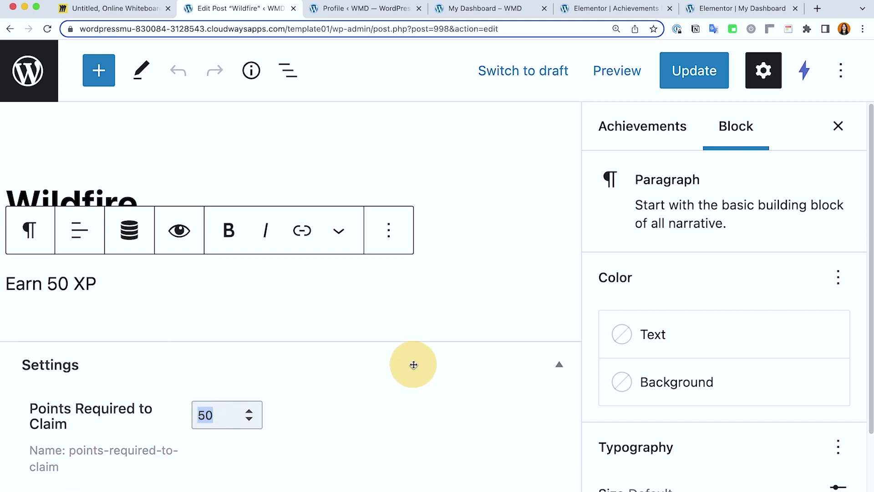
scroll(747, 419, "down", 3)
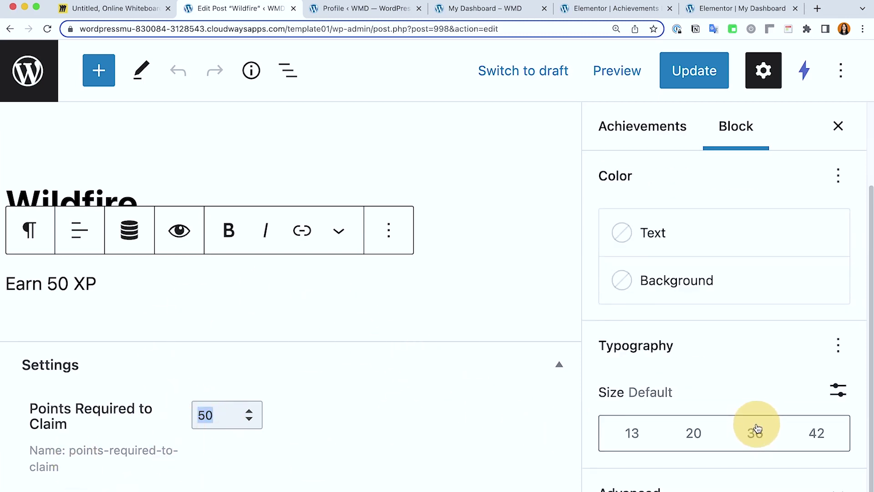
Step: Review the Wildfire post's paragraph, featured image and permalink settings against its dashboard card
left_click(806, 478)
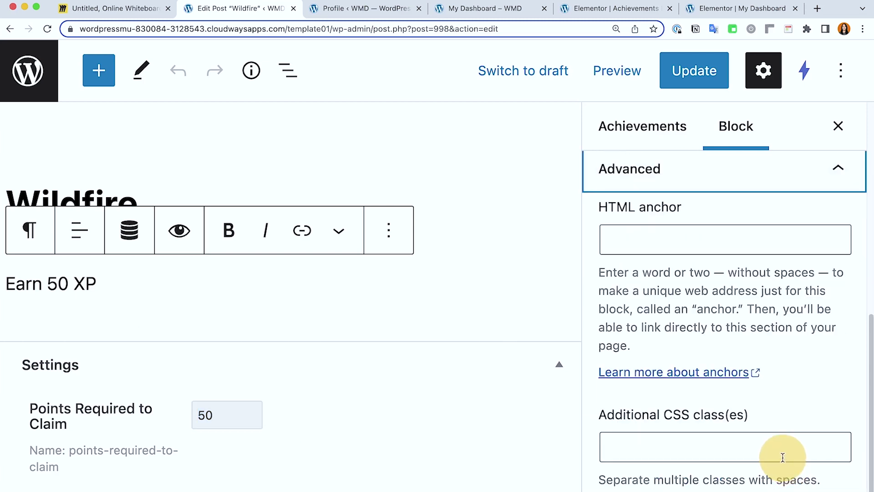
left_click(667, 130)
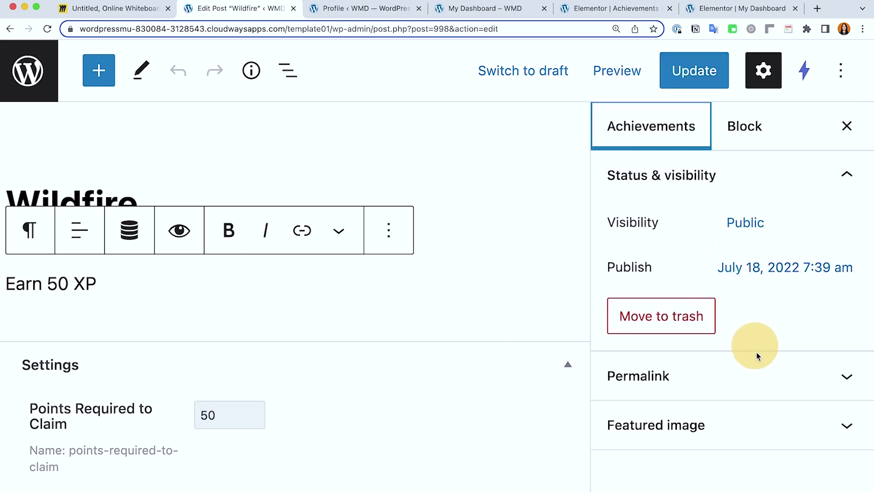
left_click(767, 420)
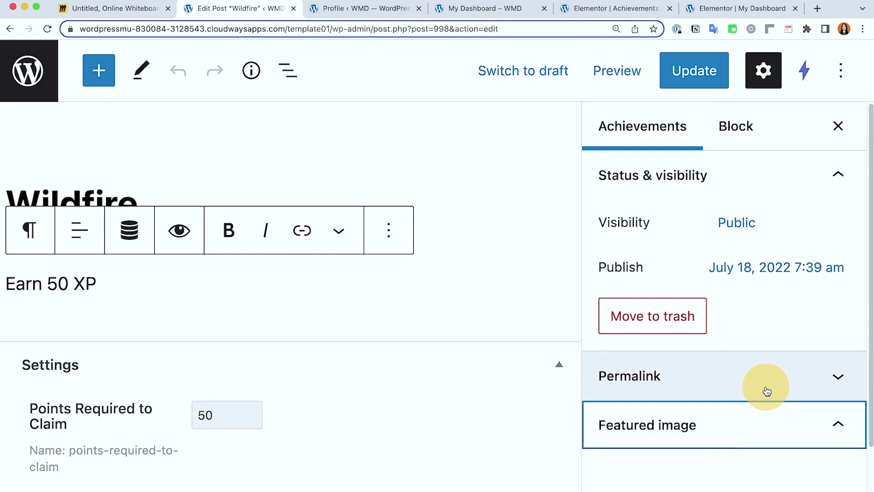
left_click(360, 9)
left_click(456, 11)
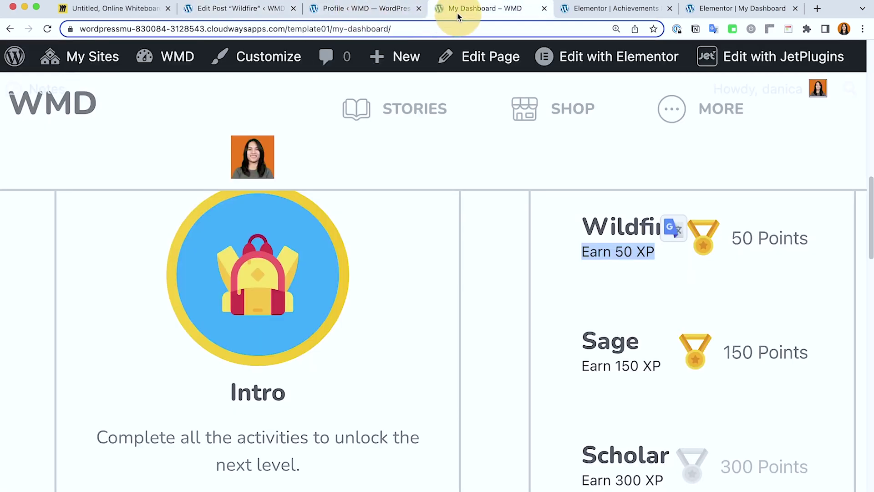
left_click(208, 9)
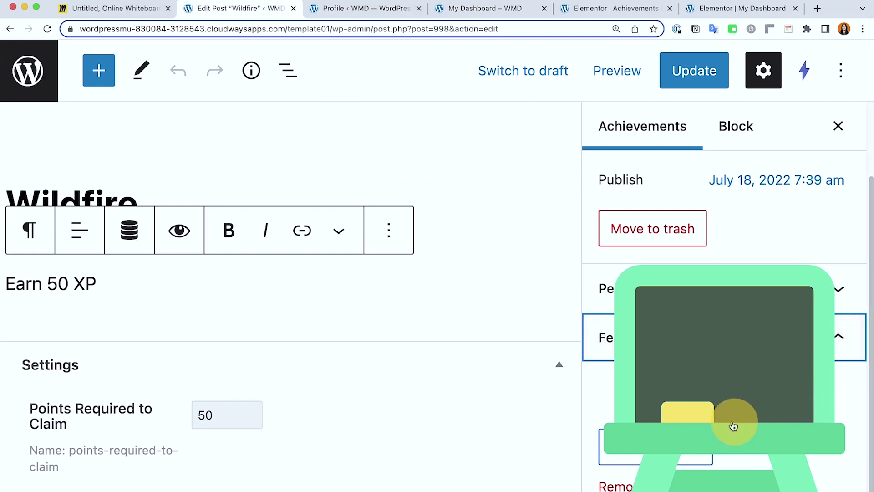
left_click(597, 294)
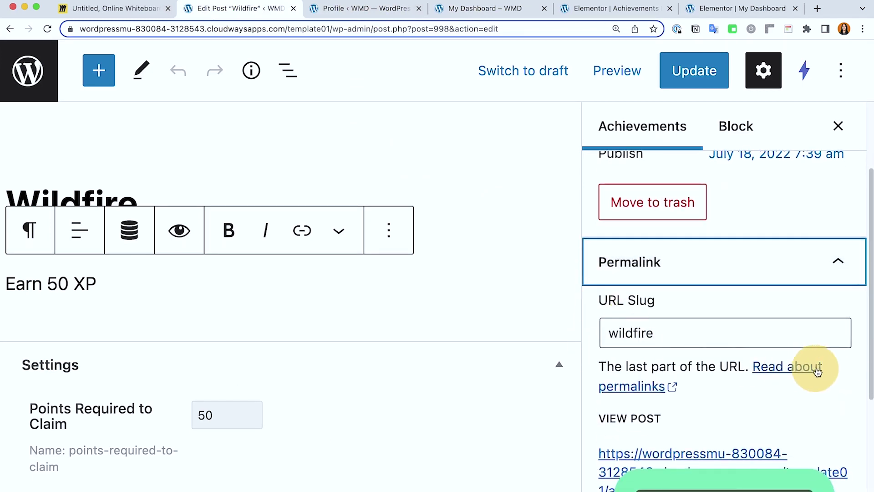
scroll(818, 372, "down", 5)
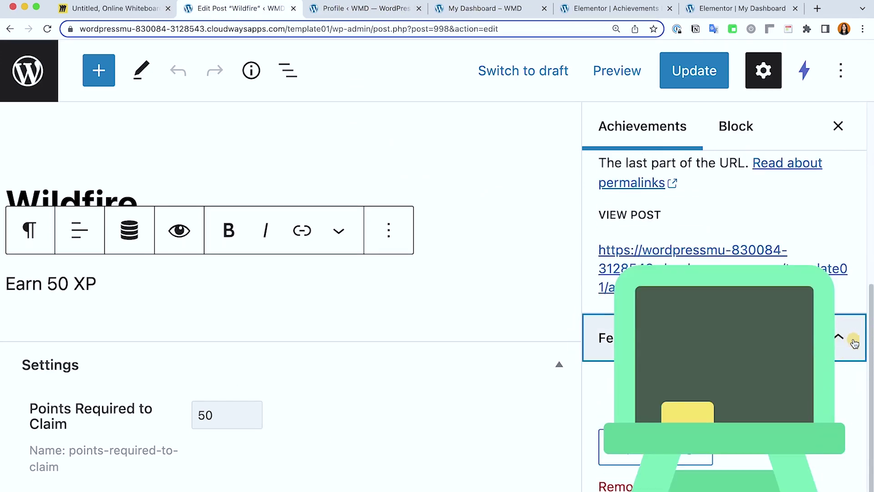
scroll(815, 360, "up", 3)
scroll(835, 482, "down", 3)
Step: Compare the dashboard achievements with the listing template and show the Earn 50 XP paragraph's colour and typography options
left_click(485, 9)
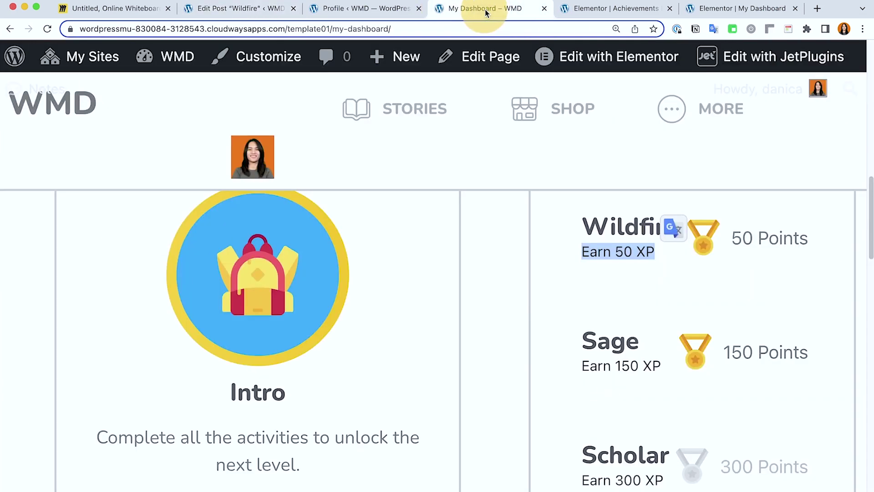
left_click(591, 7)
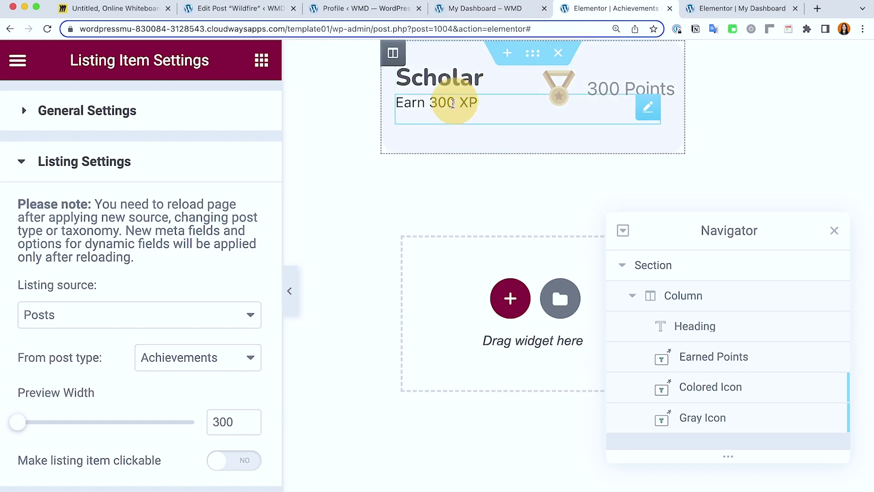
left_click(214, 9)
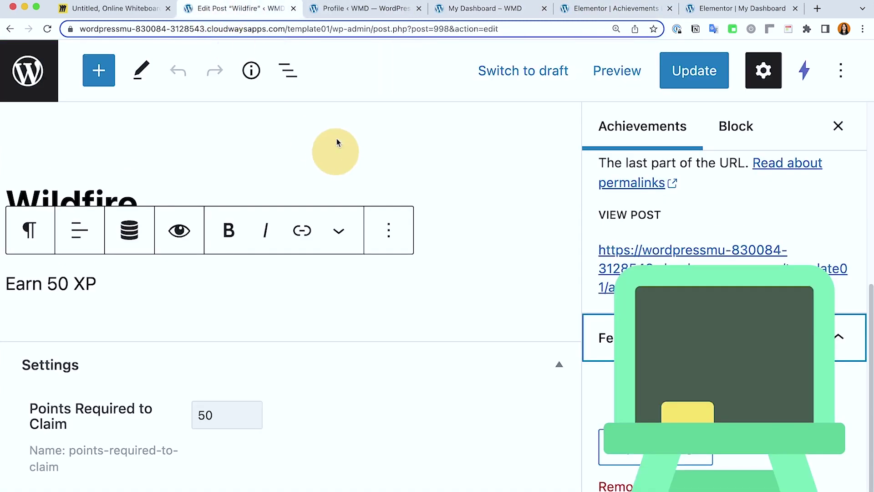
left_click(338, 14)
left_click(485, 10)
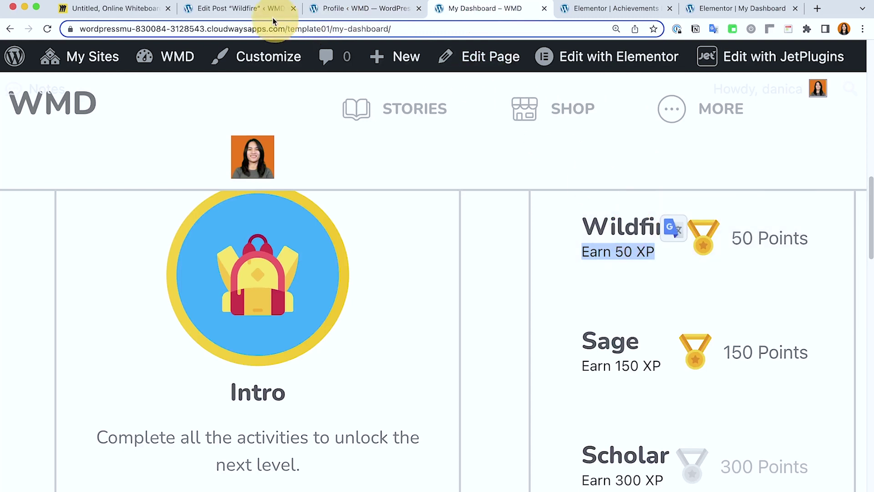
left_click(255, 8)
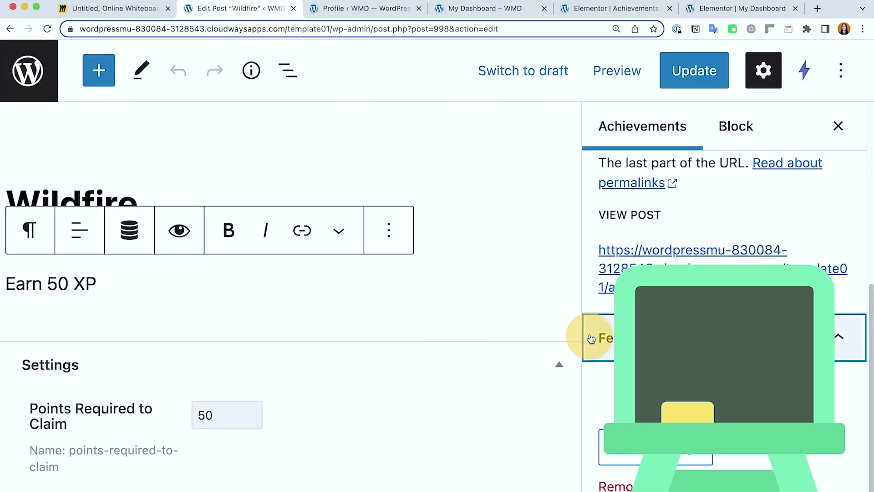
left_click(727, 141)
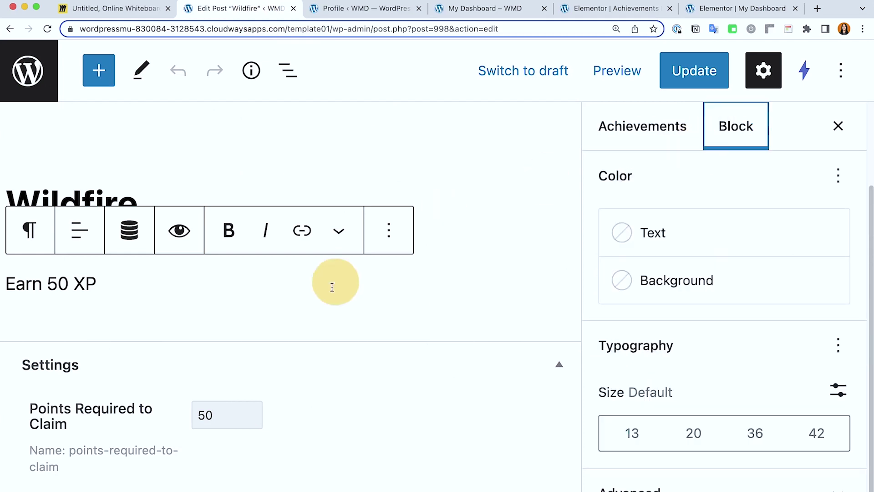
left_click(73, 283)
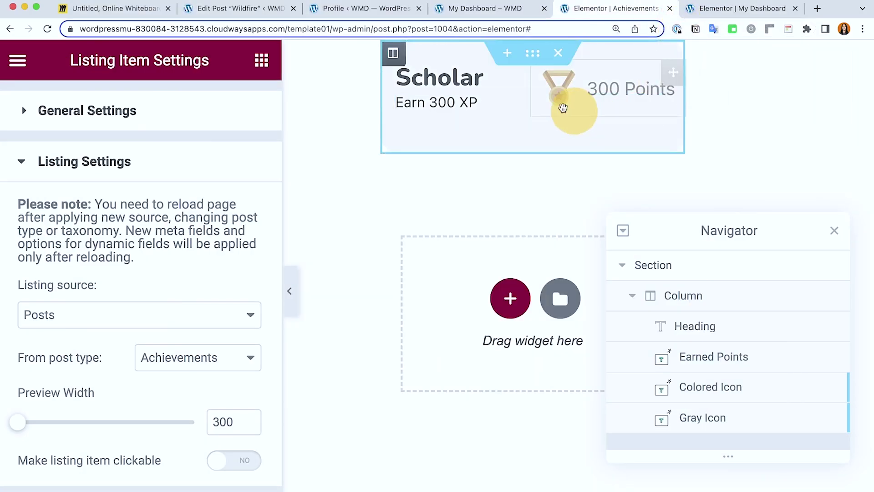
Step: Inspect the Scholar heading, Earned Points and Gray Icon widgets, ending on Gray Icon's Points Required meta source
left_click(485, 85)
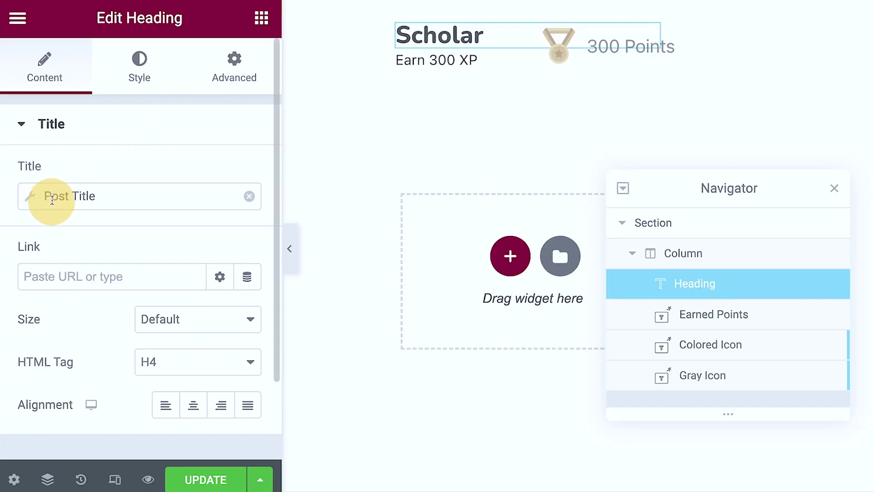
left_click(445, 54)
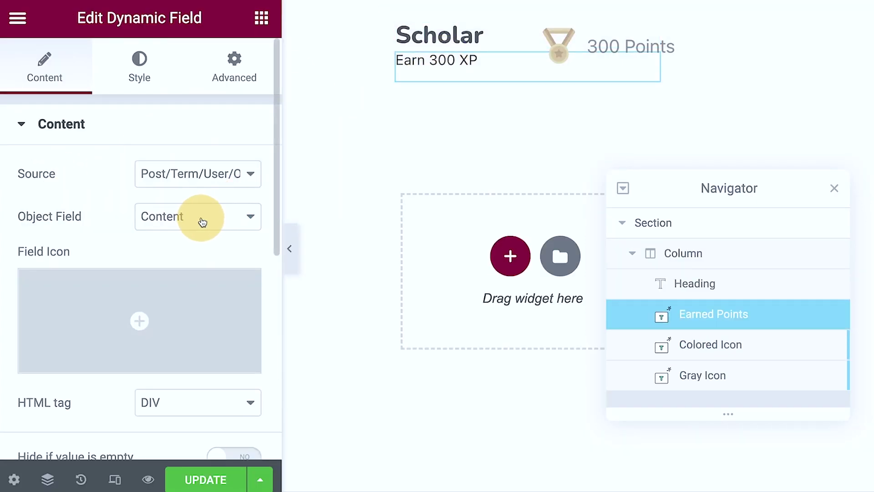
left_click(471, 39)
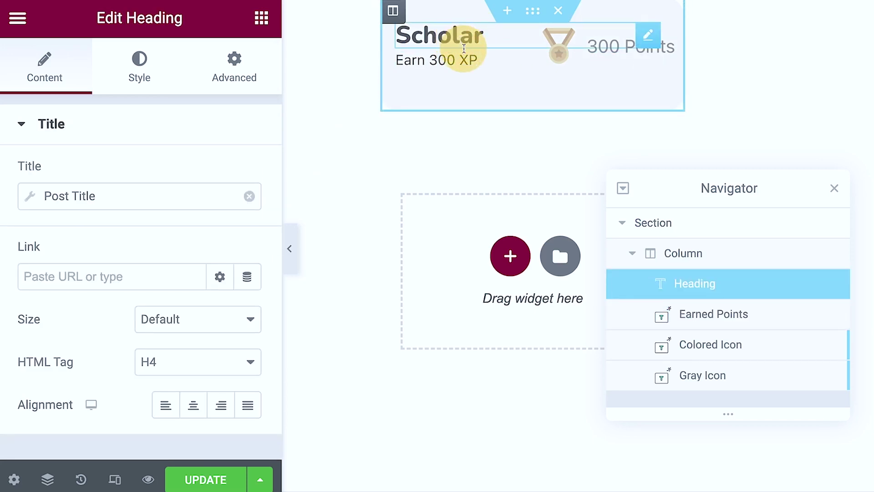
left_click(469, 59)
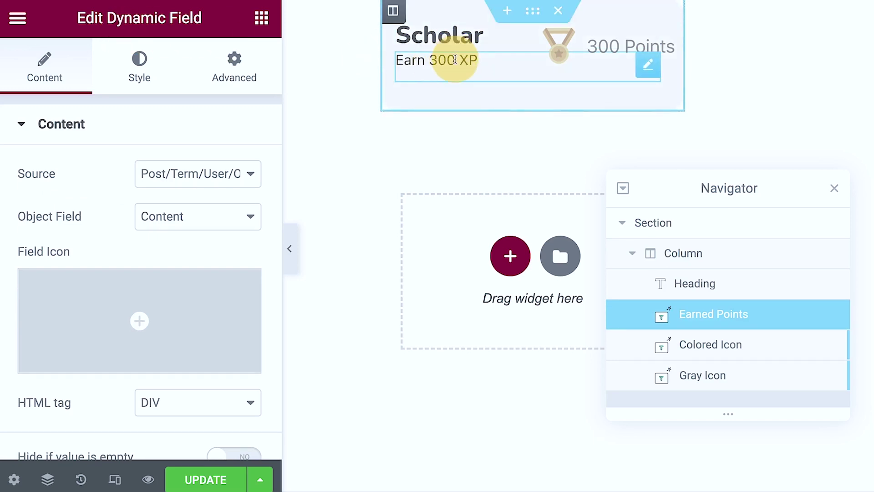
left_click(594, 31)
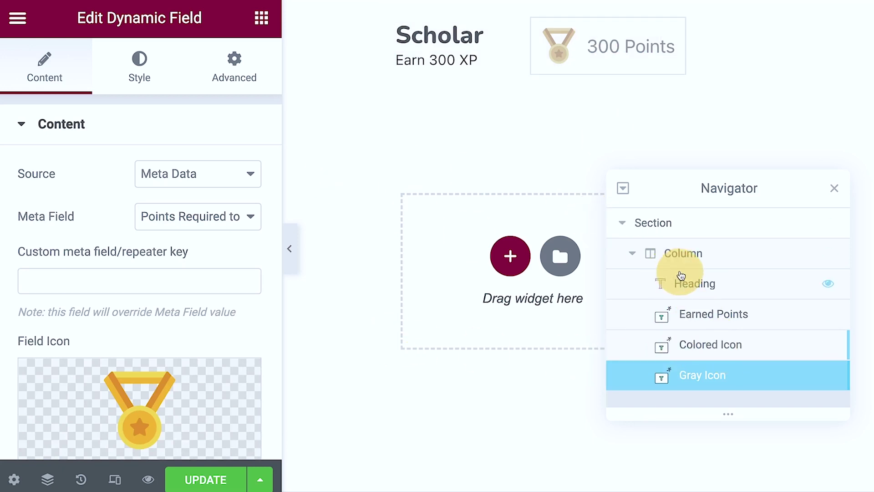
Step: Show the Colored Icon's Advanced Dynamic Visibility settings
left_click(709, 345)
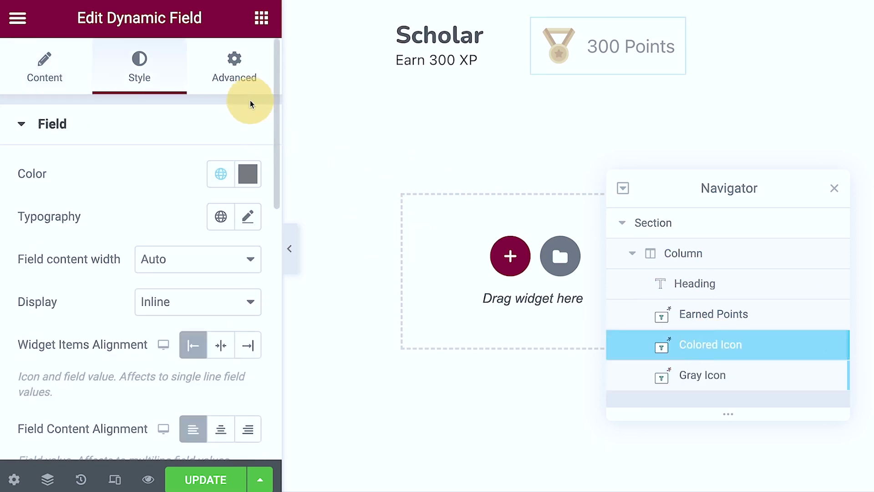
left_click(242, 79)
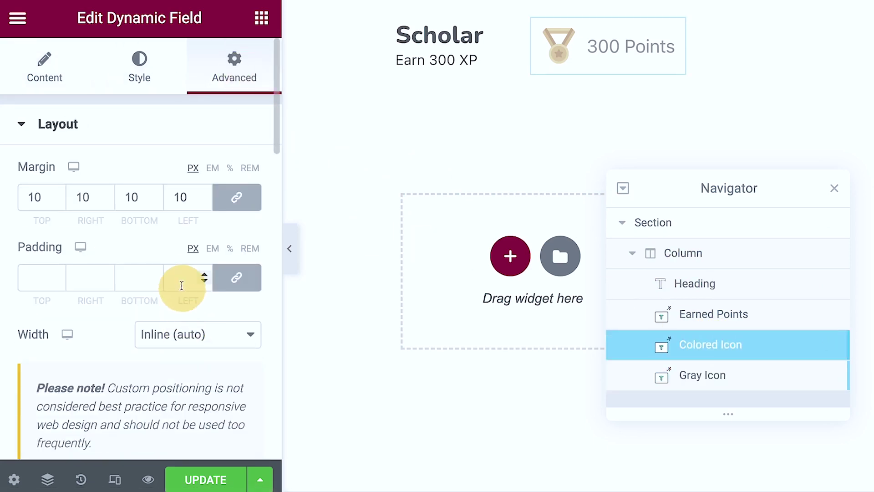
scroll(182, 278, "down", 10)
scroll(187, 274, "down", 5)
scroll(190, 274, "up", 10)
scroll(190, 274, "down", 1)
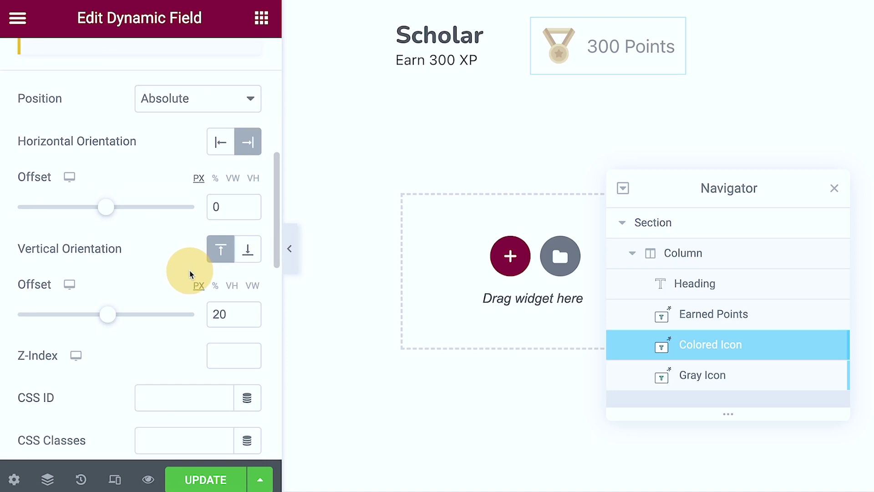
scroll(189, 271, "down", 2)
scroll(187, 270, "down", 3)
scroll(173, 314, "down", 1)
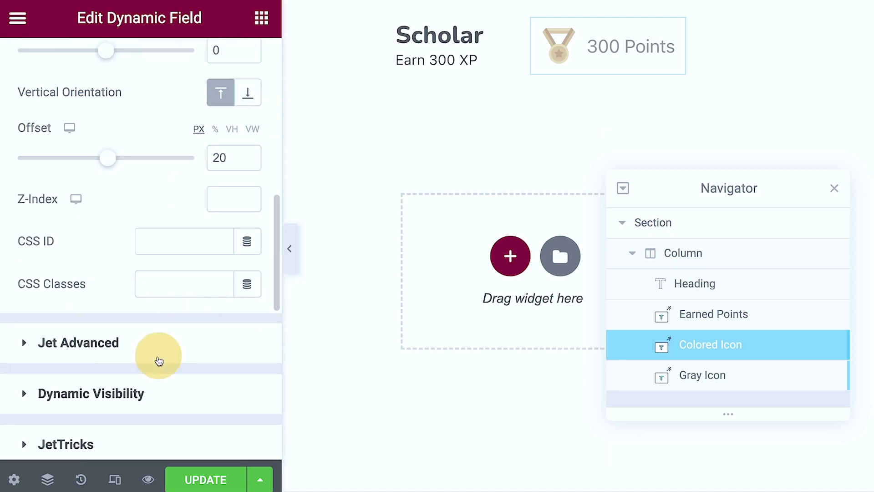
left_click(131, 394)
scroll(150, 328, "down", 4)
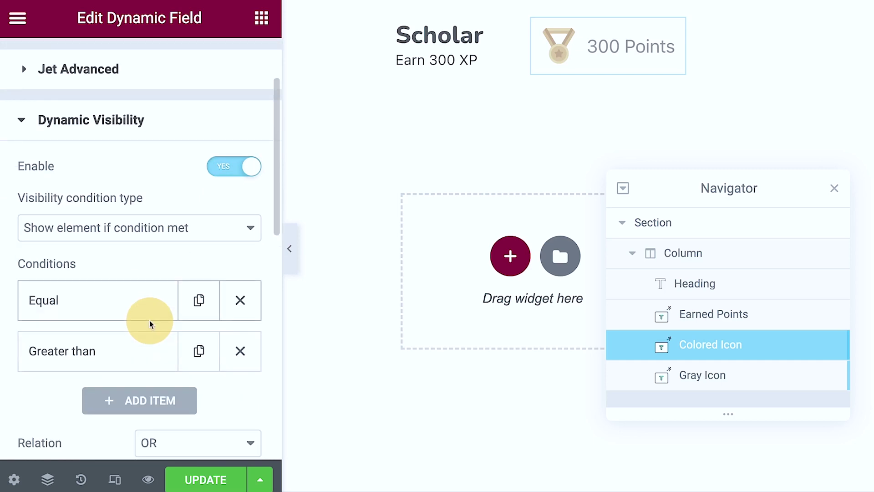
scroll(153, 314, "down", 2)
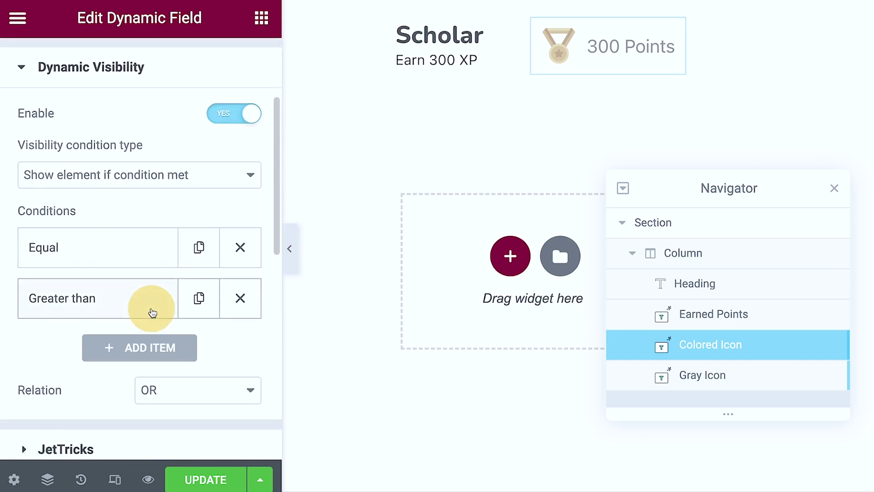
Step: Confirm the Equal condition reads the current user's Points field, then check the profile's 250 points
left_click(99, 248)
scroll(97, 244, "down", 3)
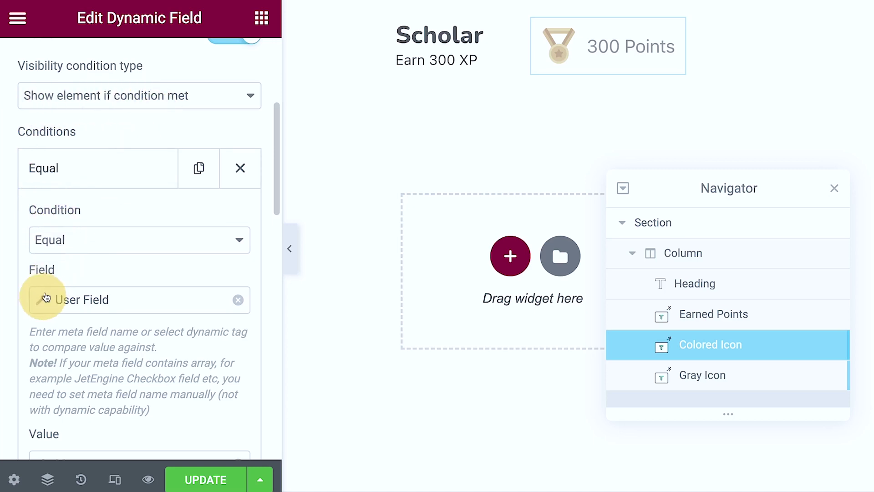
scroll(46, 297, "down", 1)
scroll(59, 274, "down", 1)
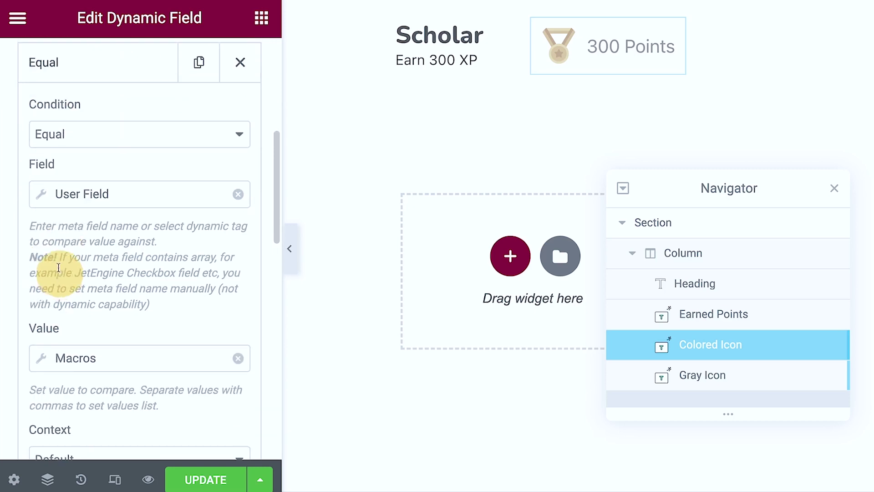
left_click(44, 199)
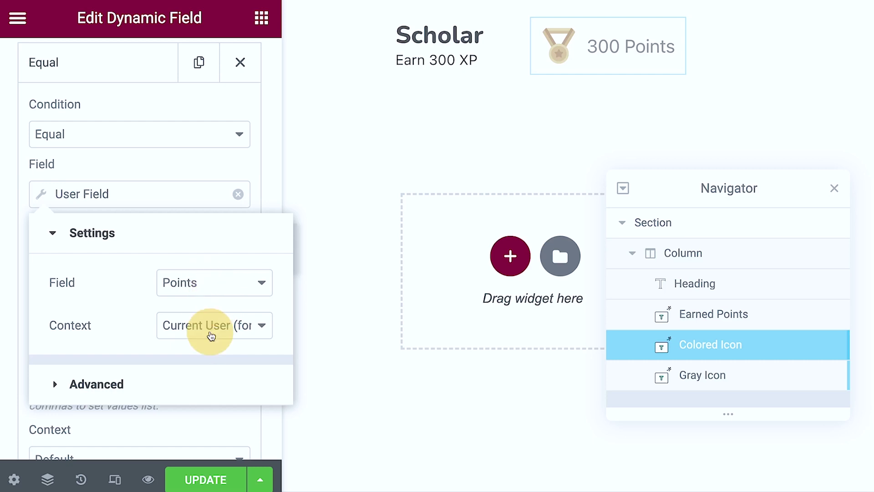
left_click(358, 7)
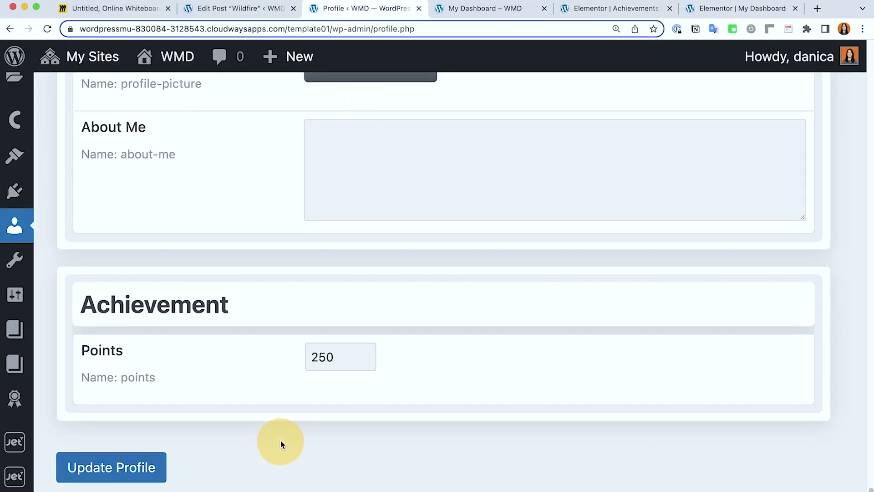
Step: Review the comparison value macro, kept as Current meta value, checking its field name in the Wildfire post
left_click(585, 9)
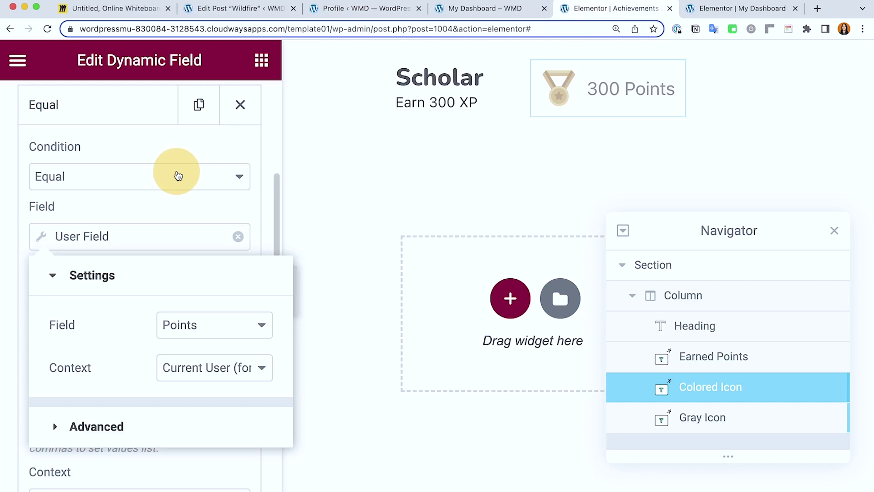
left_click(94, 232)
scroll(125, 310, "down", 2)
scroll(125, 310, "down", 1)
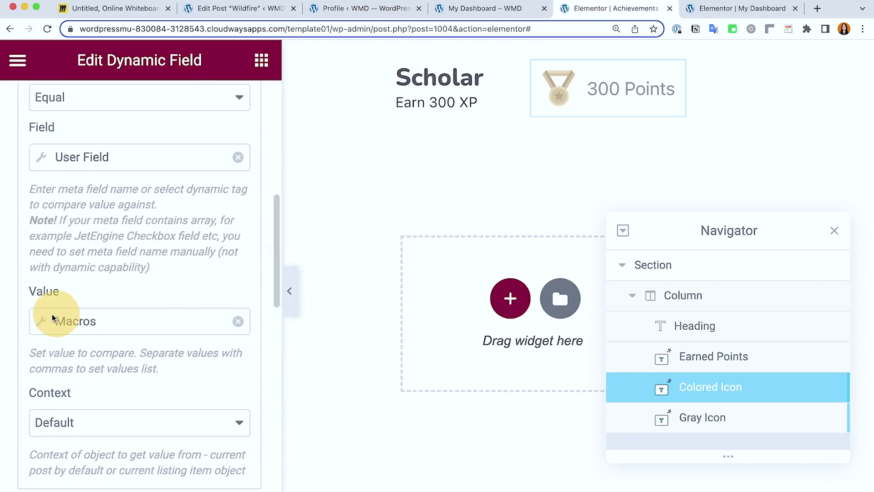
left_click(43, 324)
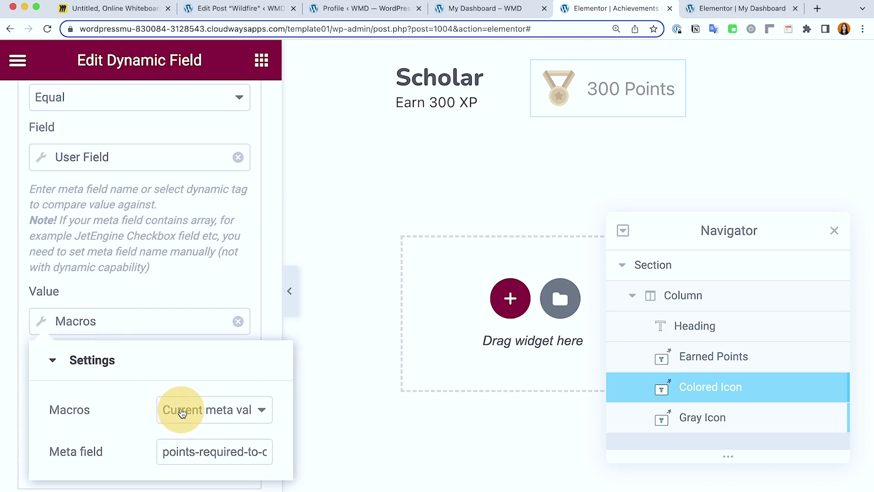
left_click(182, 413)
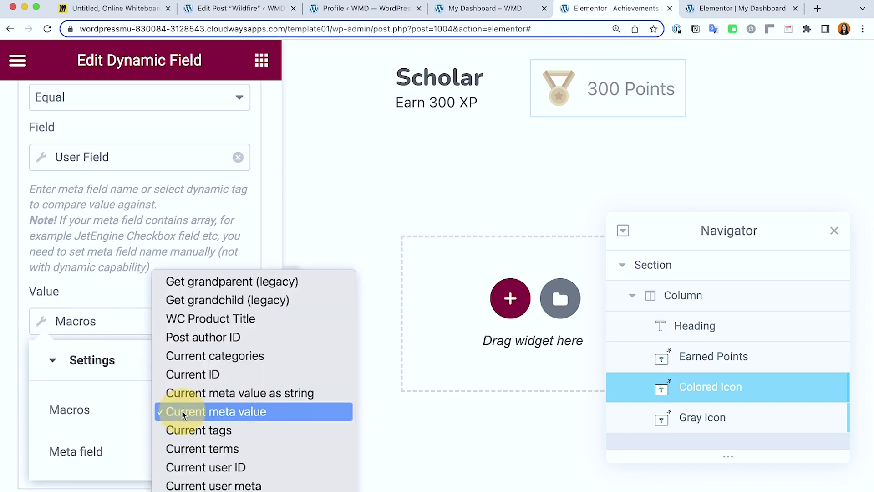
left_click(143, 409)
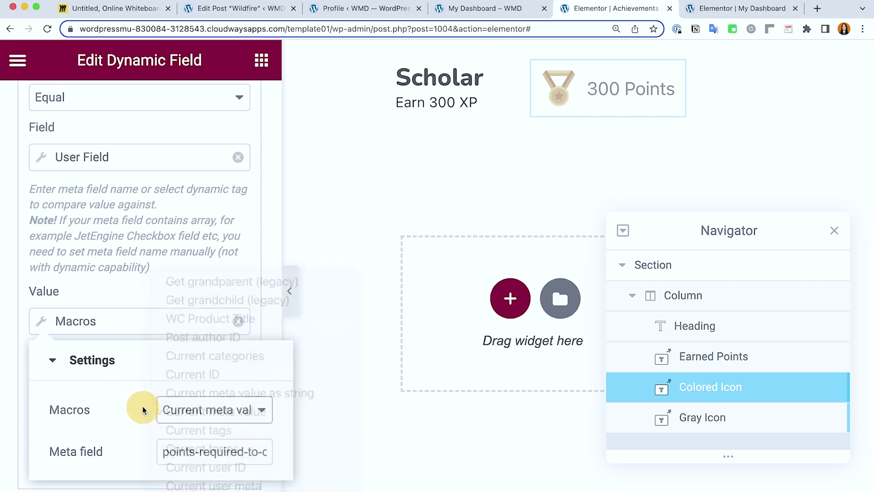
left_click_drag(165, 456, 267, 469)
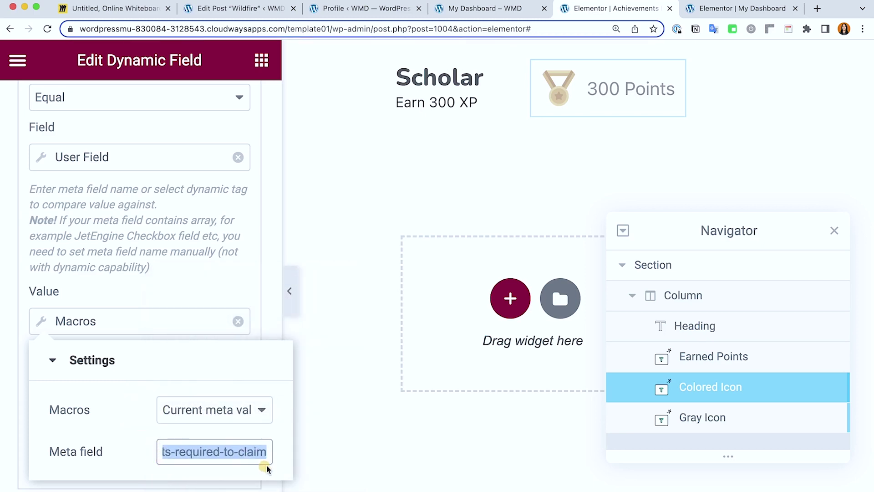
left_click(221, 14)
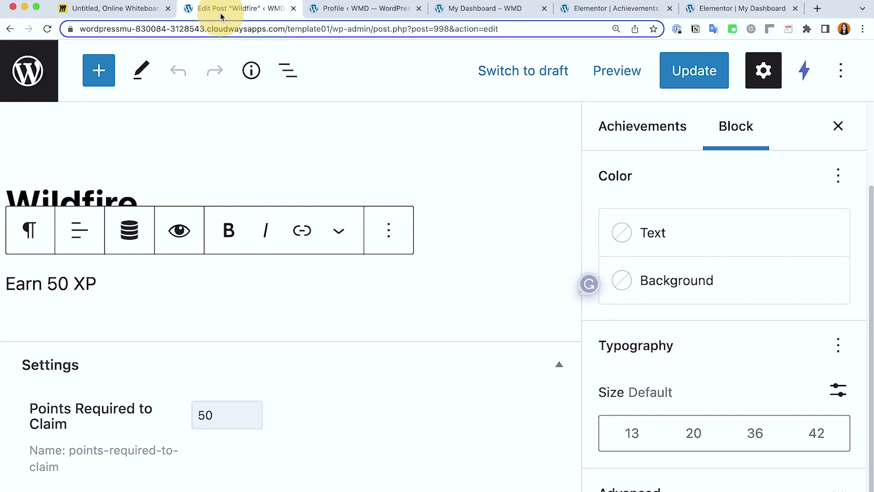
left_click(564, 11)
left_click(159, 253)
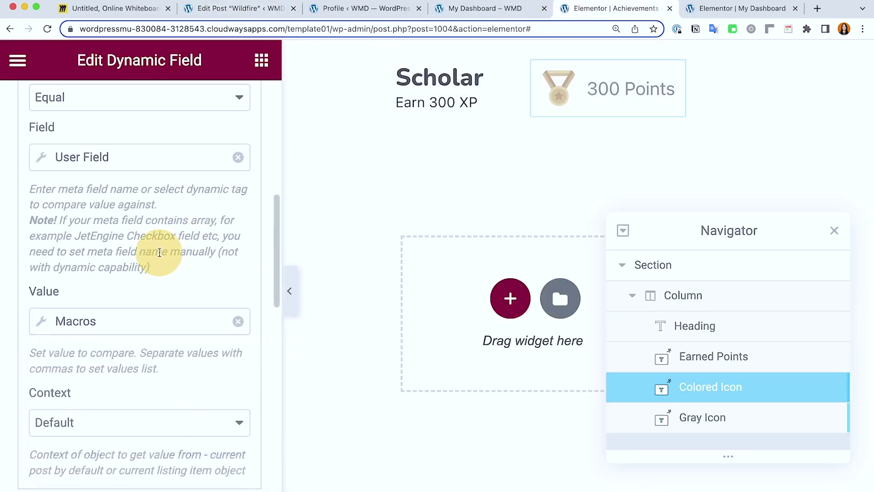
Step: Collapse the Equal condition and expand the Greater than condition
scroll(160, 253, "down", 10)
scroll(162, 253, "up", 5)
scroll(162, 251, "up", 5)
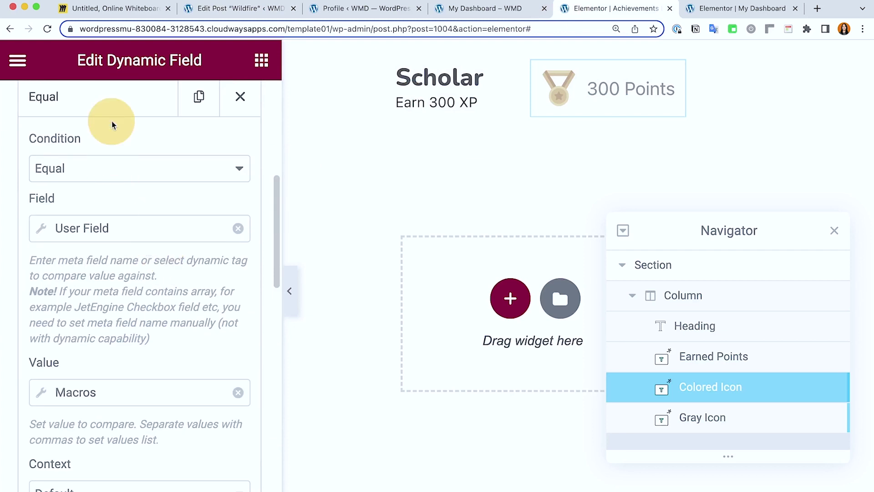
left_click(109, 103)
left_click(87, 151)
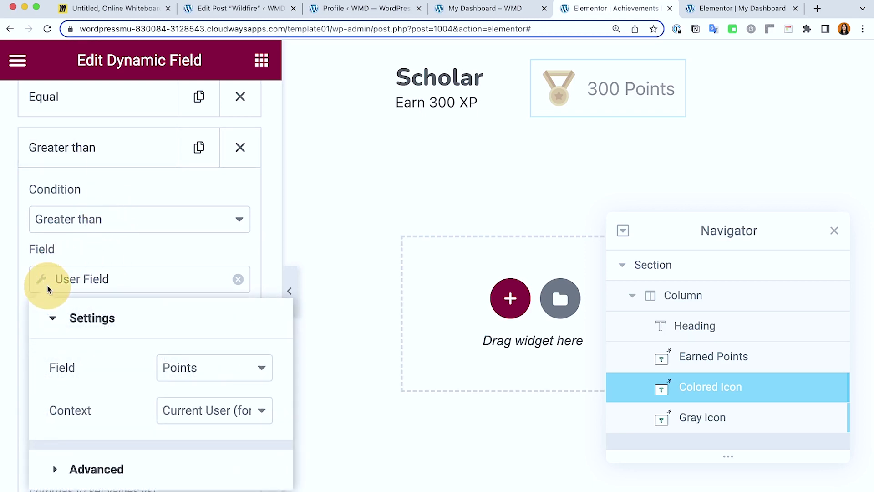
Step: Verify the Greater than macro uses the points-required-to-claim meta field from the Wildfire post
left_click(47, 286)
scroll(53, 286, "down", 2)
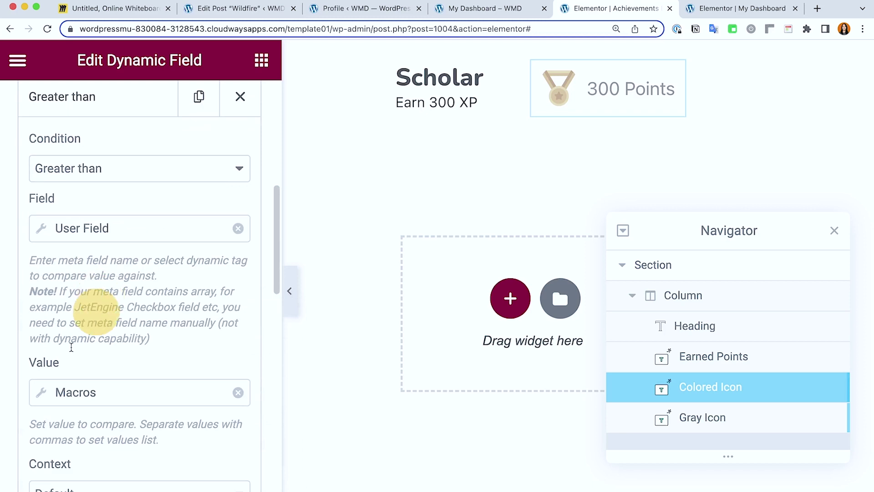
left_click(40, 396)
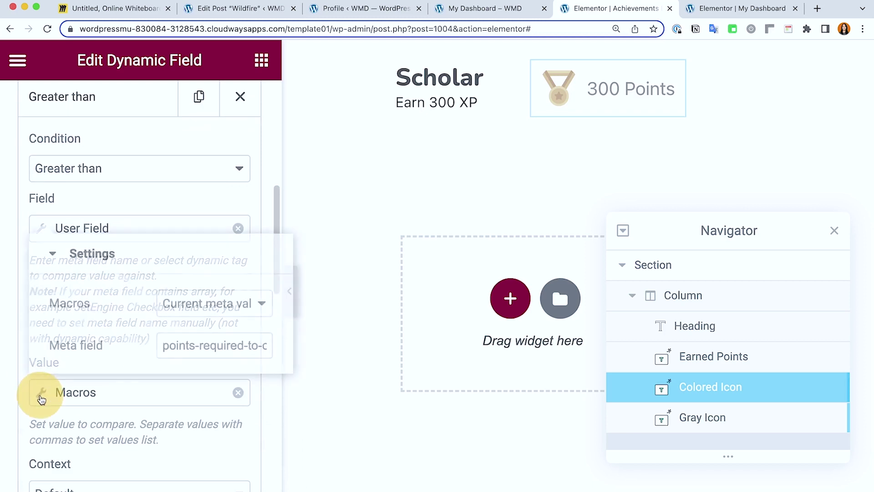
left_click(231, 9)
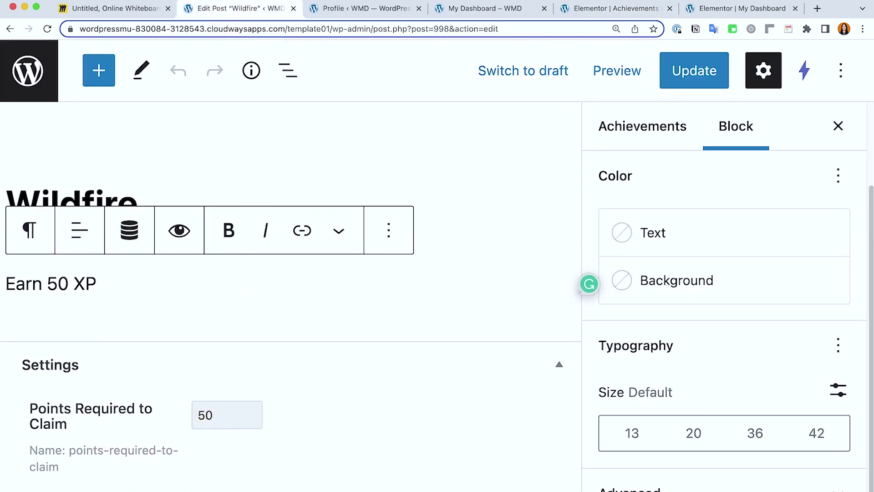
left_click(605, 8)
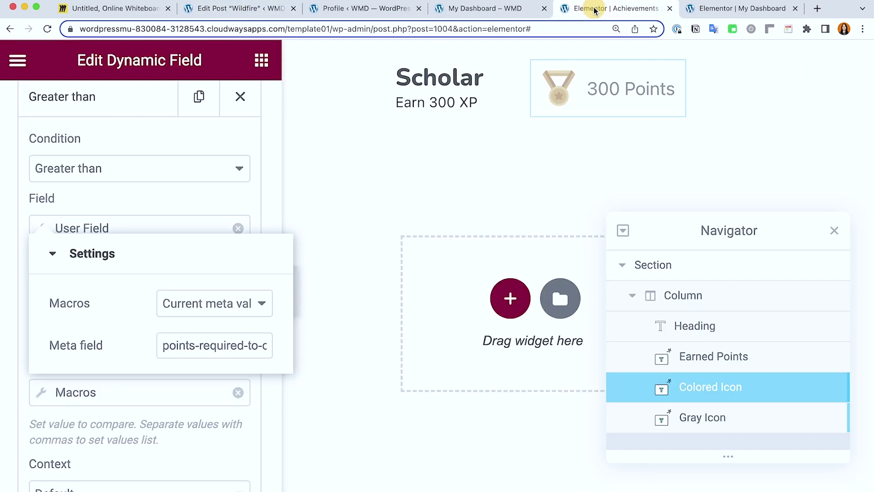
left_click(91, 448)
Step: Set the visibility conditions' Relation to OR
scroll(123, 433, "down", 2)
scroll(124, 433, "down", 5)
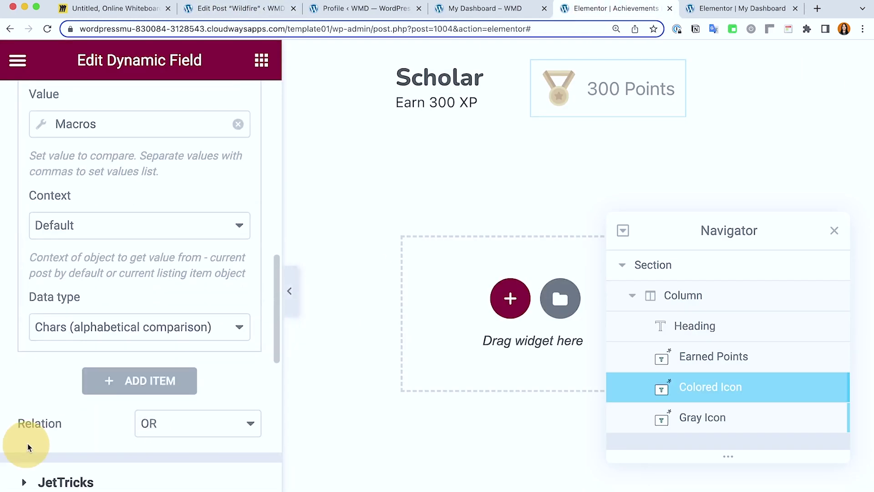
left_click(160, 425)
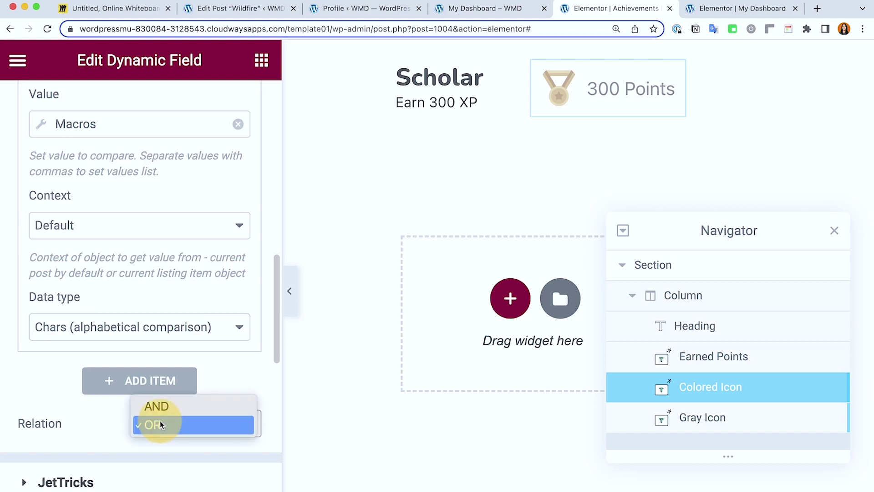
left_click(88, 410)
left_click(173, 426)
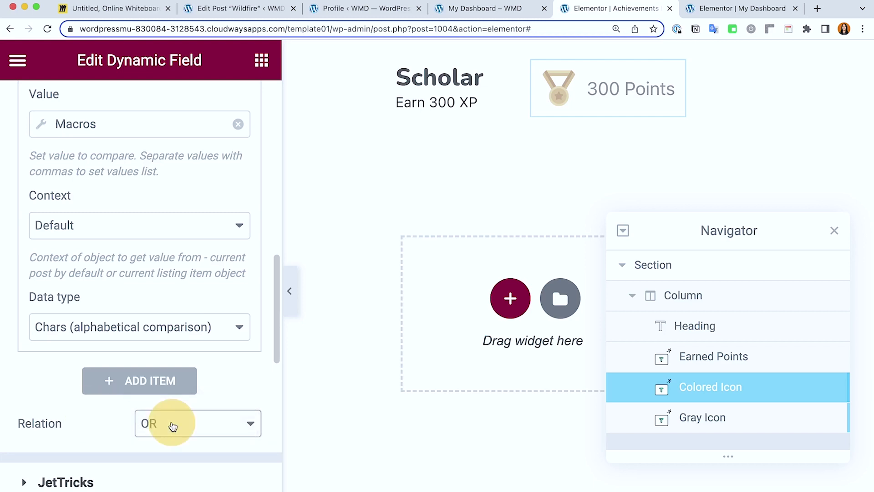
mouse_move(703, 417)
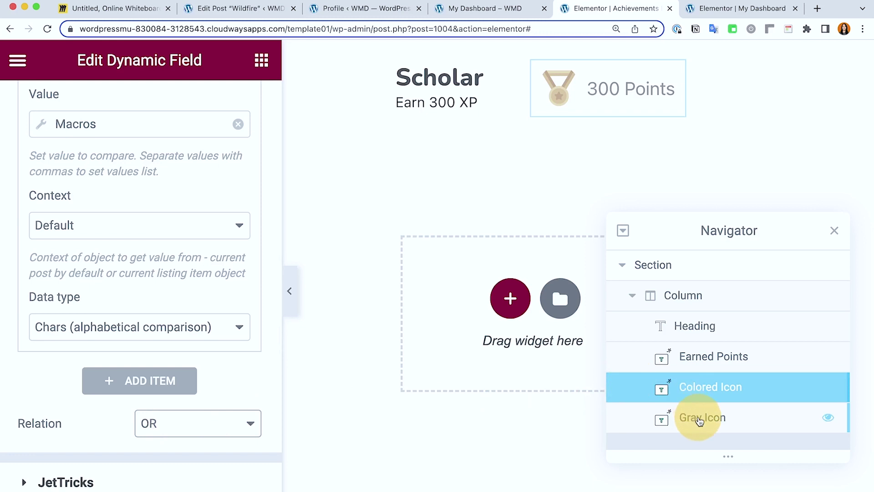
Step: Show the Gray Icon's Dynamic Visibility settings with the Less than condition expanded
left_click(700, 421)
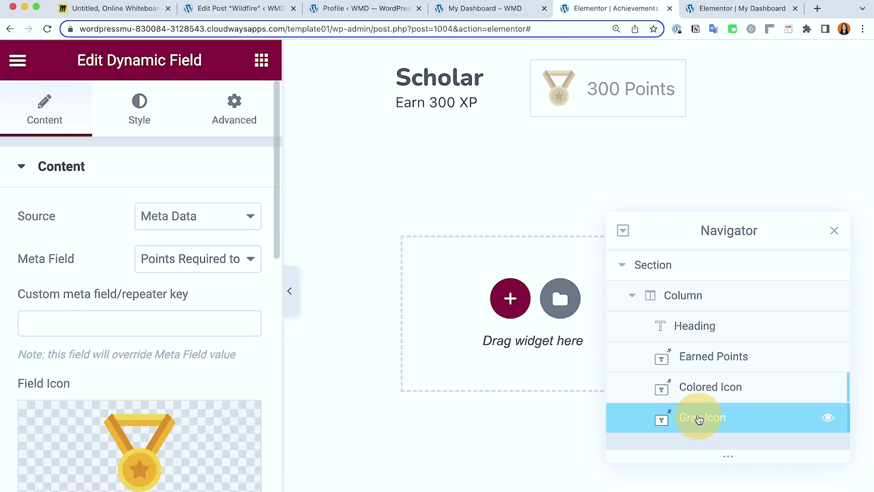
left_click(240, 121)
scroll(205, 243, "down", 9)
scroll(199, 250, "down", 8)
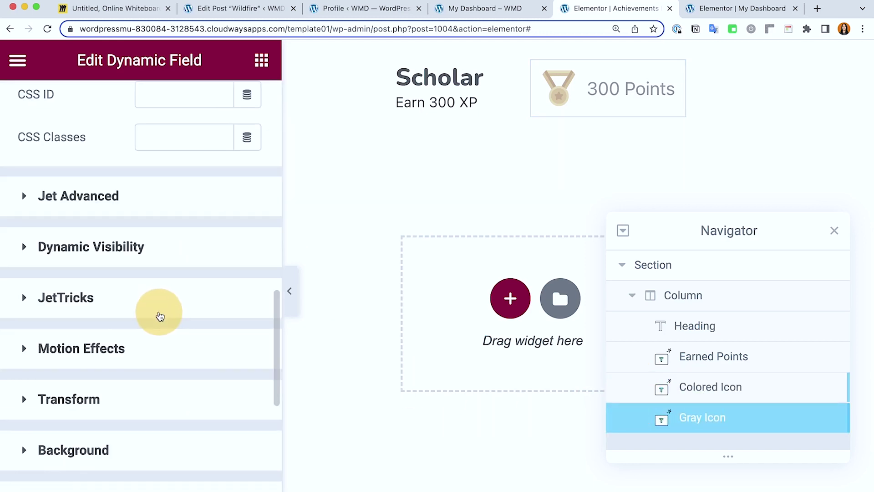
left_click(123, 252)
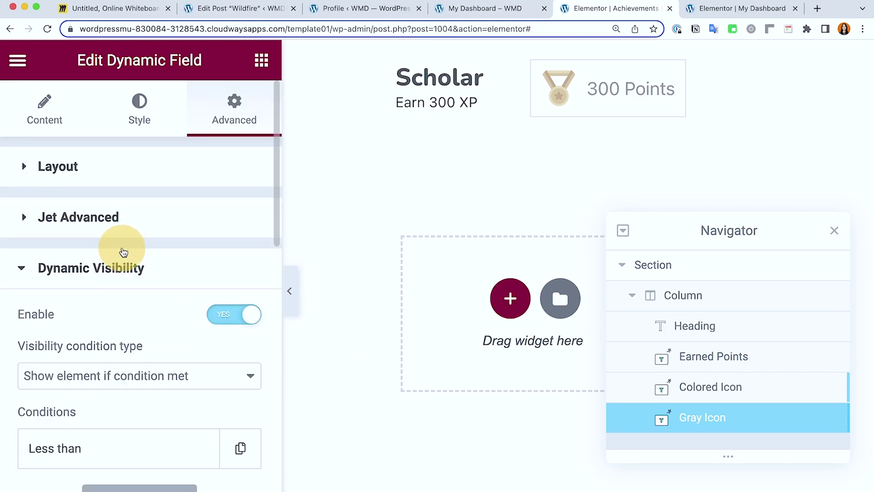
scroll(117, 274, "down", 2)
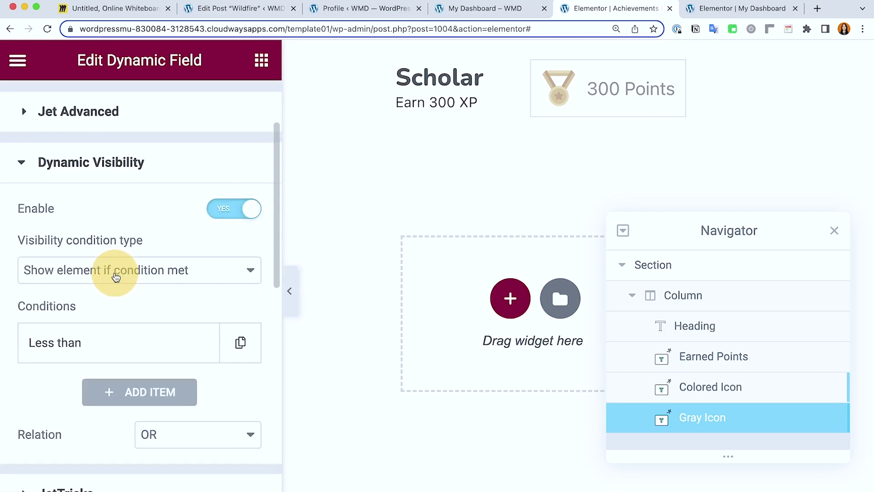
left_click(71, 345)
Step: Confirm Less than compares the user's Points with the points-required-to-claim meta value, checked against Wildfire
scroll(142, 306, "down", 3)
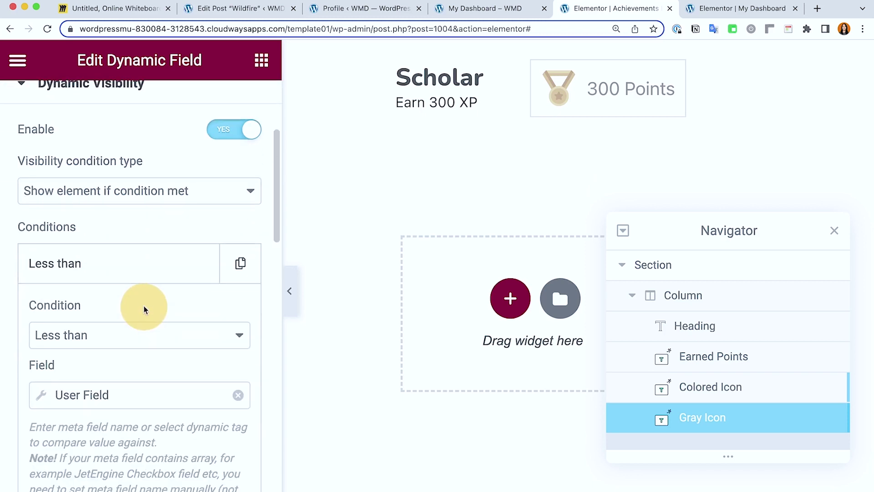
scroll(145, 308, "down", 2)
scroll(140, 309, "down", 1)
left_click(41, 315)
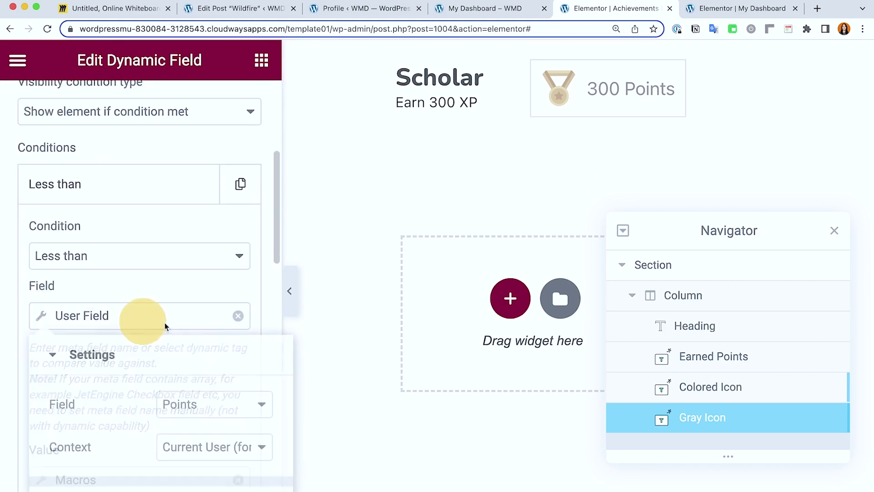
left_click(45, 313)
scroll(69, 312, "down", 1)
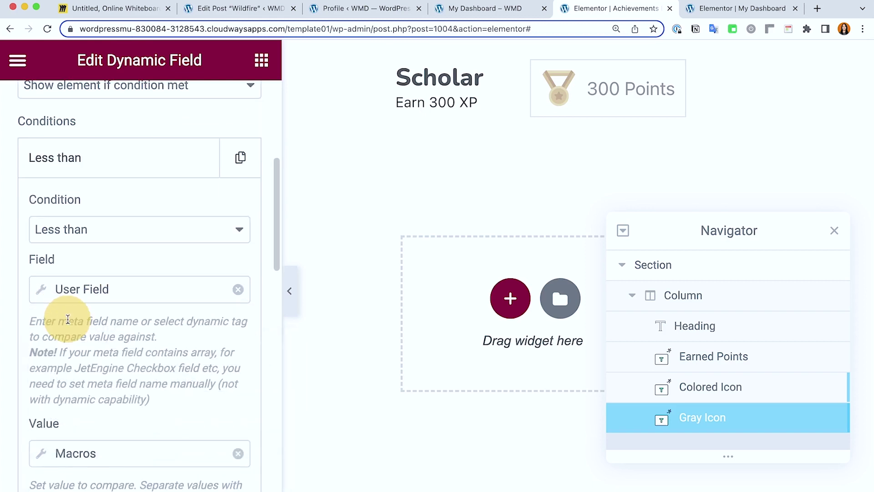
scroll(69, 319, "down", 4)
left_click(40, 348)
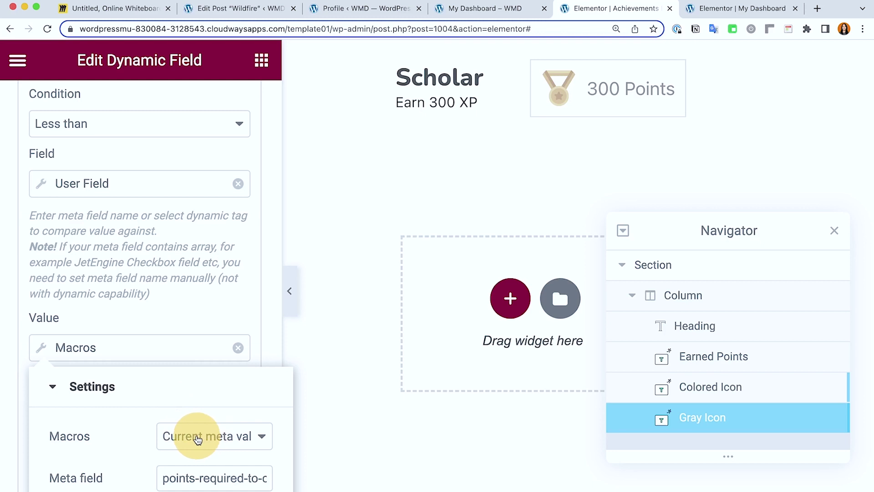
left_click(241, 14)
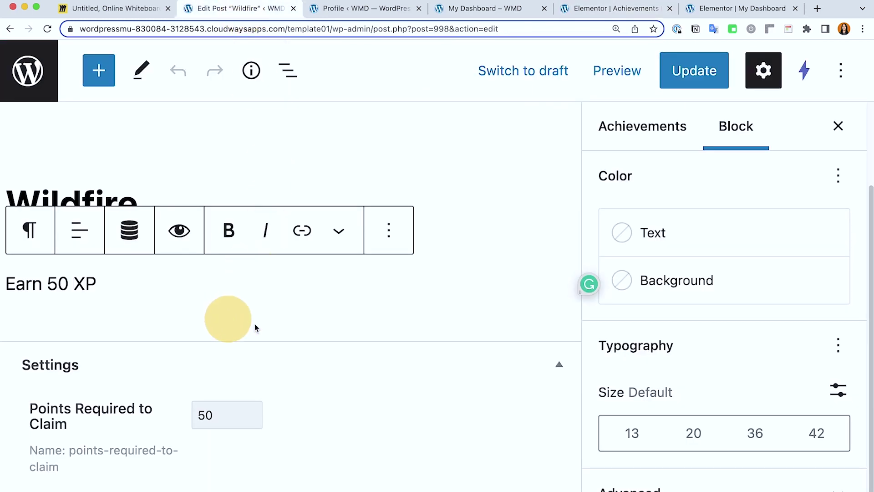
left_click(620, 15)
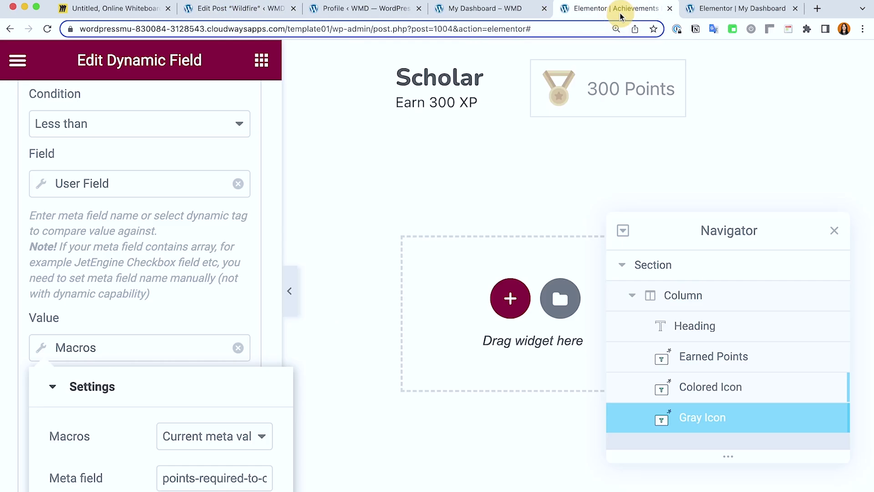
left_click(507, 15)
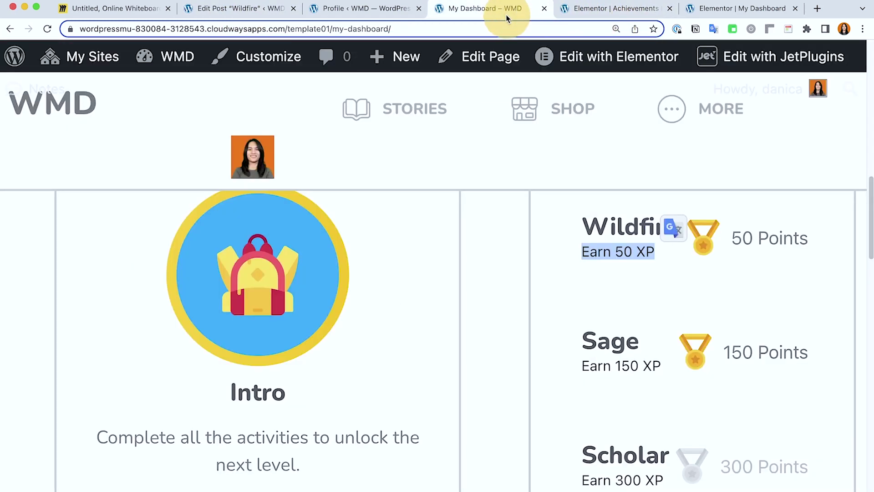
scroll(745, 263, "down", 1)
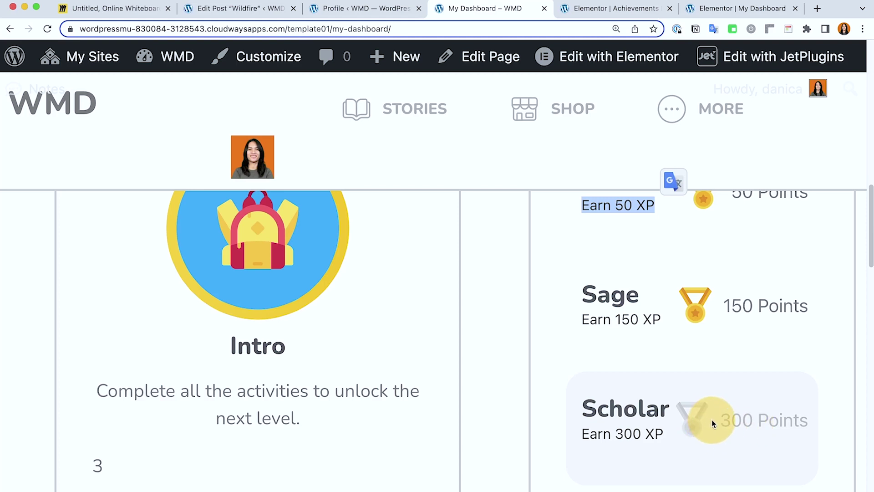
left_click(575, 11)
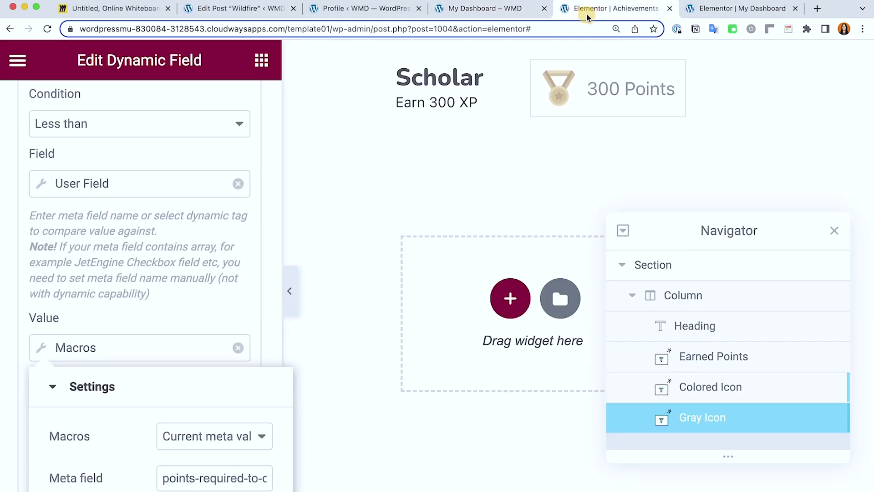